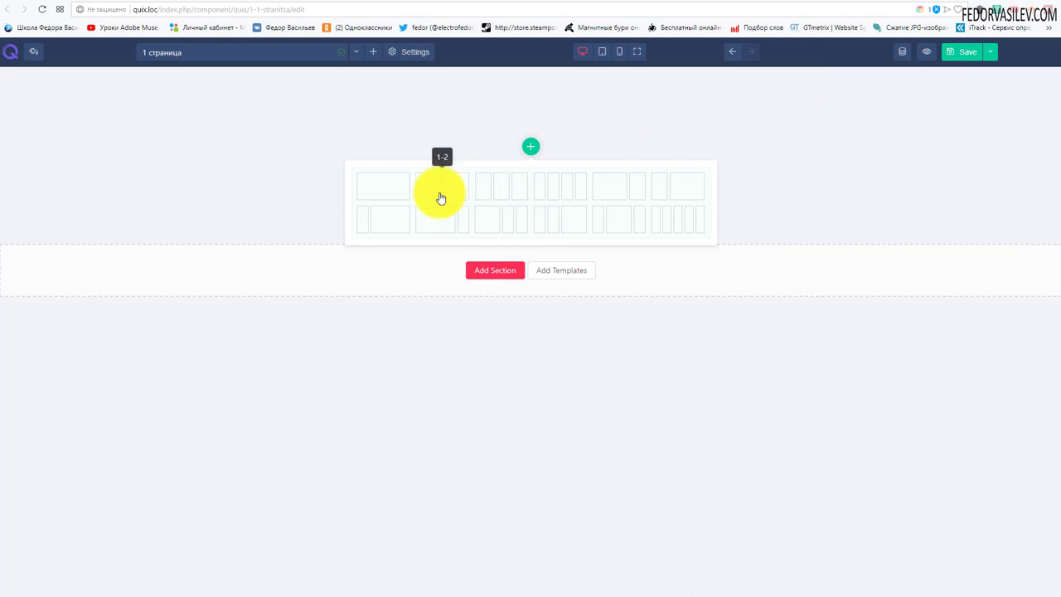
Step: Give the new section's row the 1-2 layout with two equal columns
{"action": "left_click", "coordinate": [431, 188]}
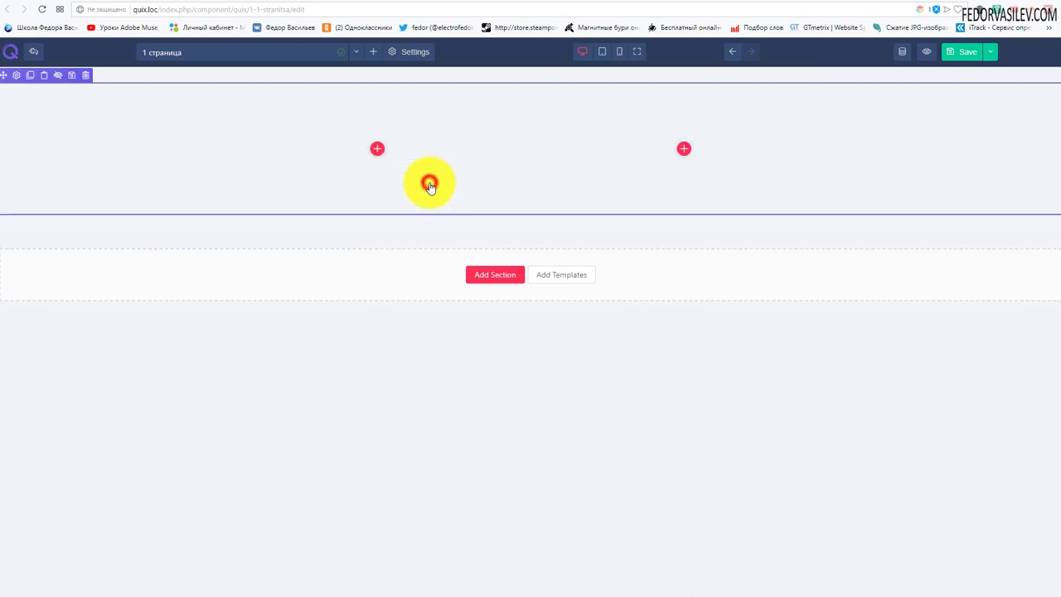
{"action": "left_click", "coordinate": [377, 148]}
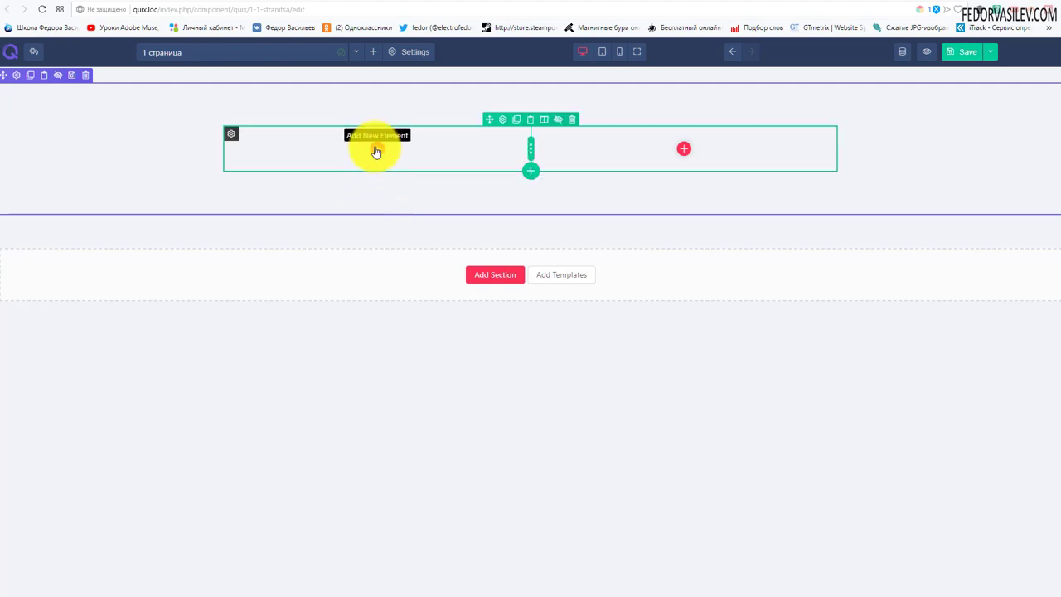
{"action": "left_click", "coordinate": [530, 173]}
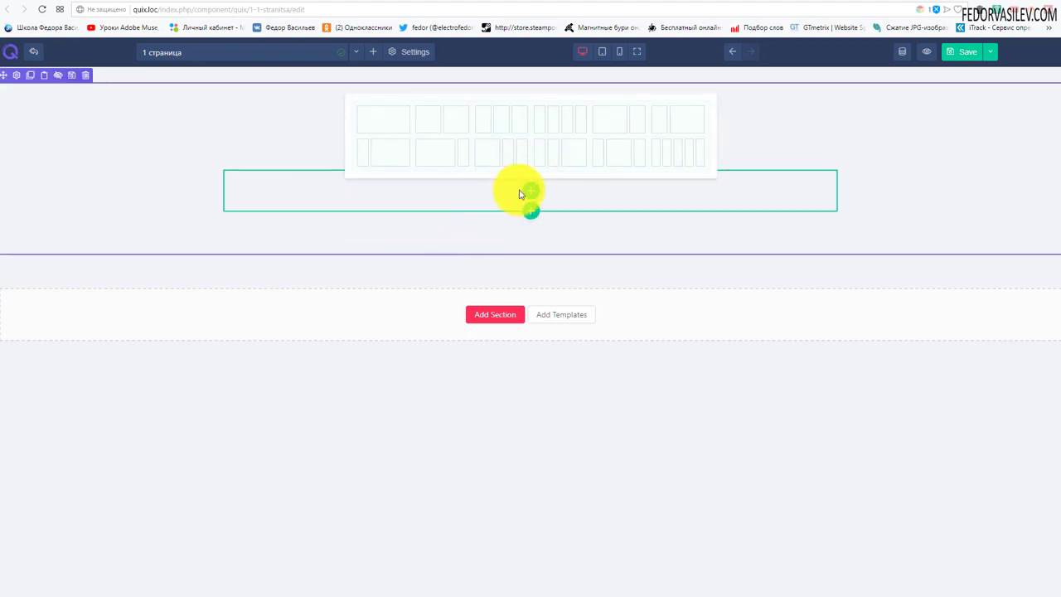
{"action": "left_click", "coordinate": [809, 240]}
{"action": "left_click", "coordinate": [732, 52]}
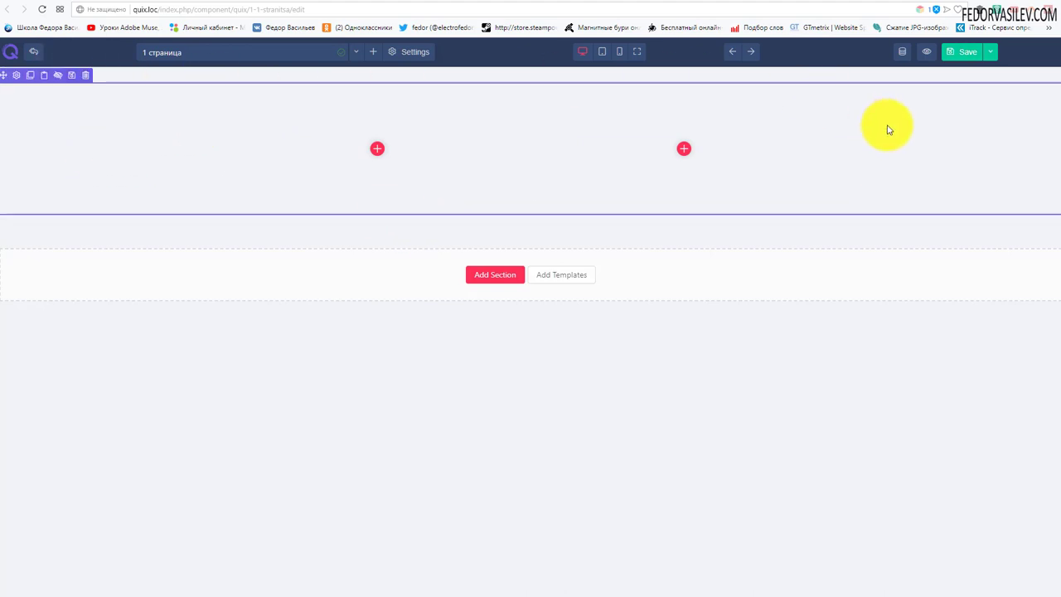
Step: Open the media manager for choosing the section's background image in its style settings
{"action": "left_click", "coordinate": [16, 81]}
{"action": "left_click", "coordinate": [468, 88]}
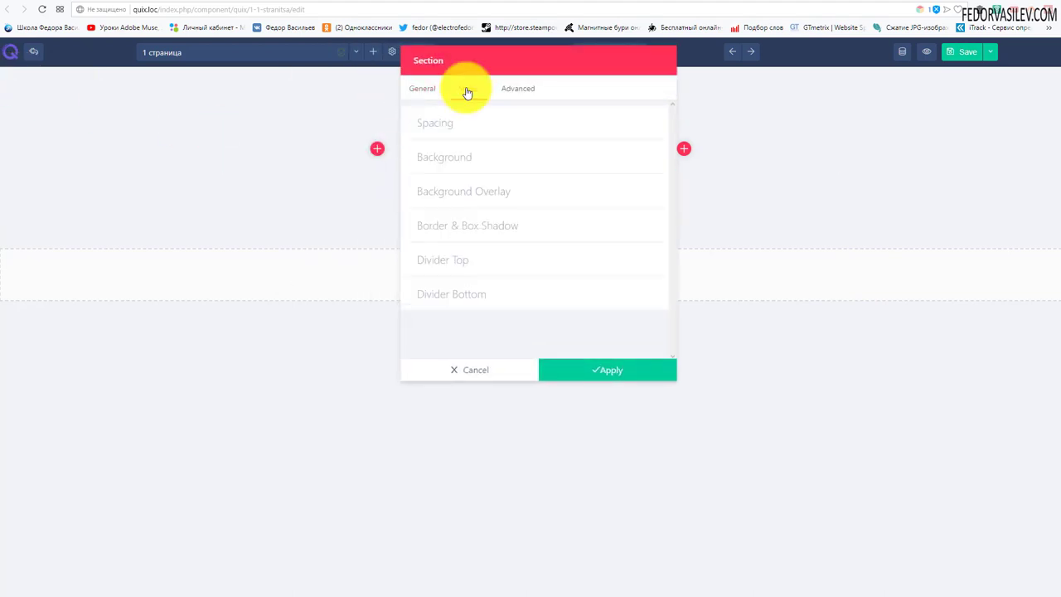
{"action": "left_click", "coordinate": [446, 161]}
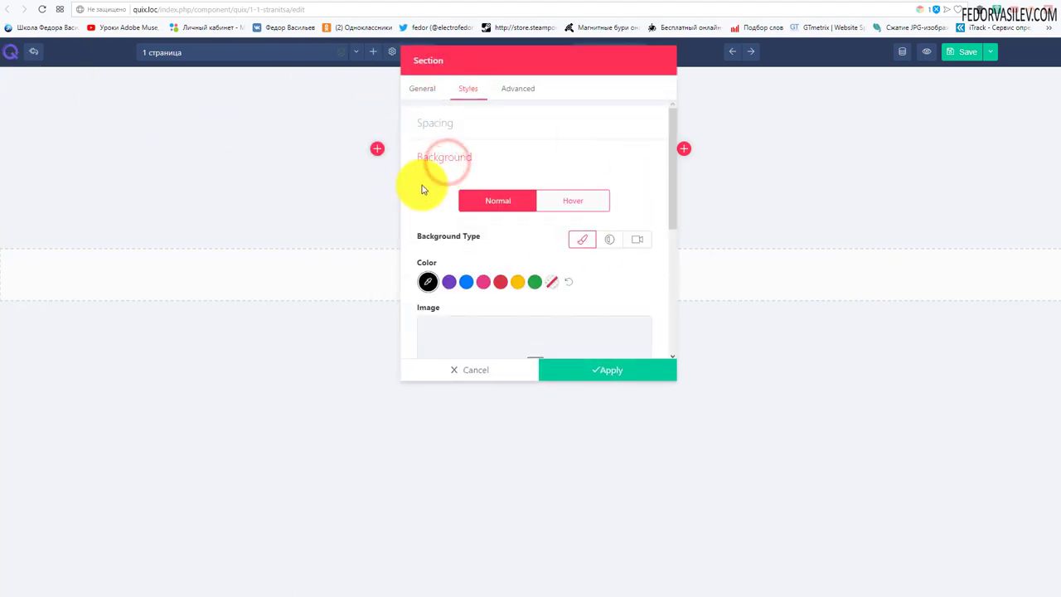
{"action": "scroll", "coordinate": [479, 153], "scroll_direction": "down", "scroll_amount": 2}
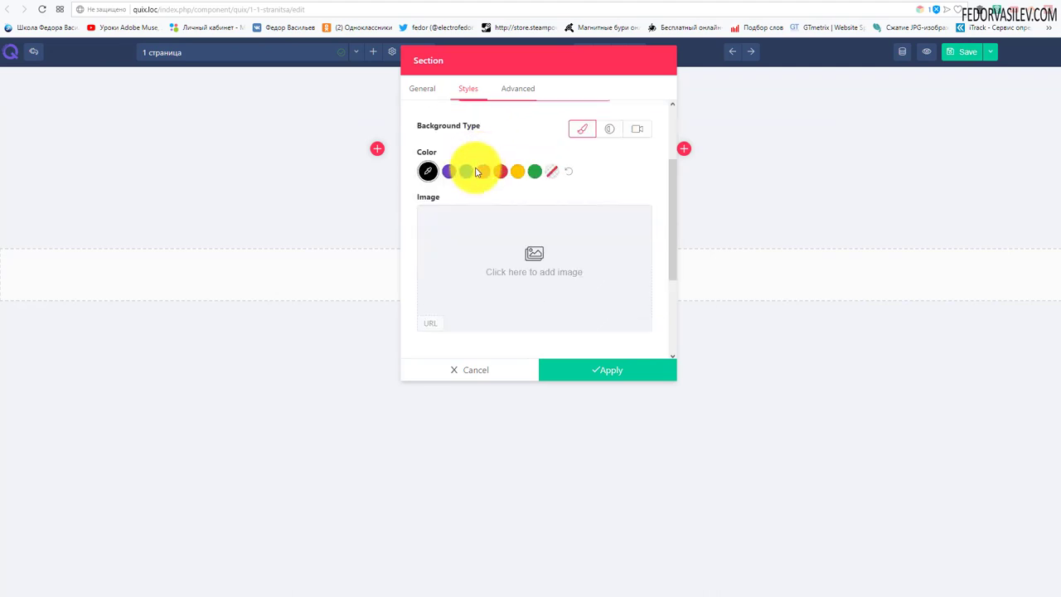
{"action": "left_click", "coordinate": [541, 257]}
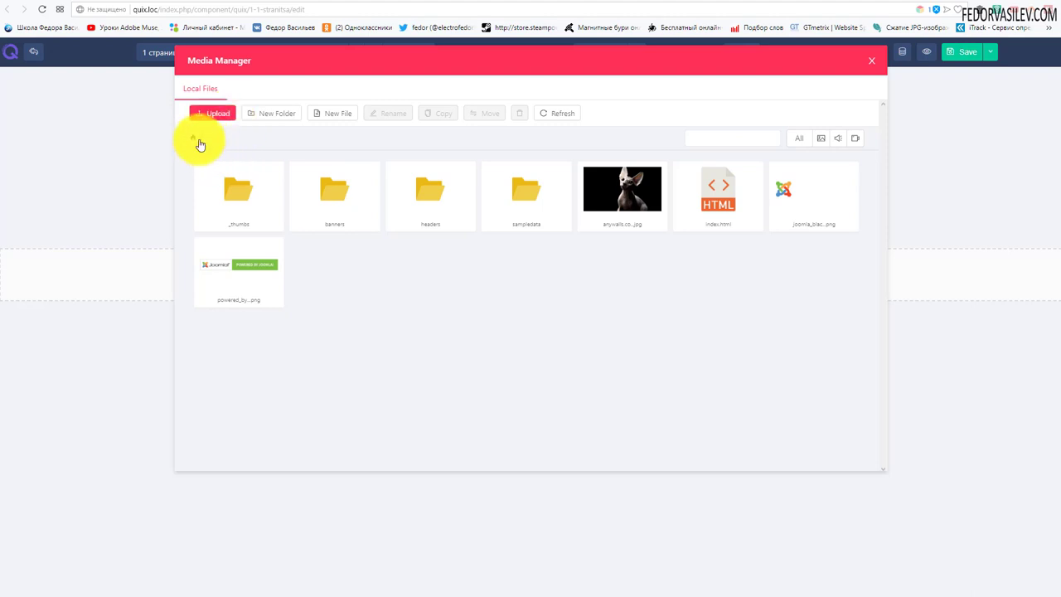
Step: Upload patern1.jpg from the computer to the media library and use it as the section's background image
{"action": "left_click", "coordinate": [208, 111]}
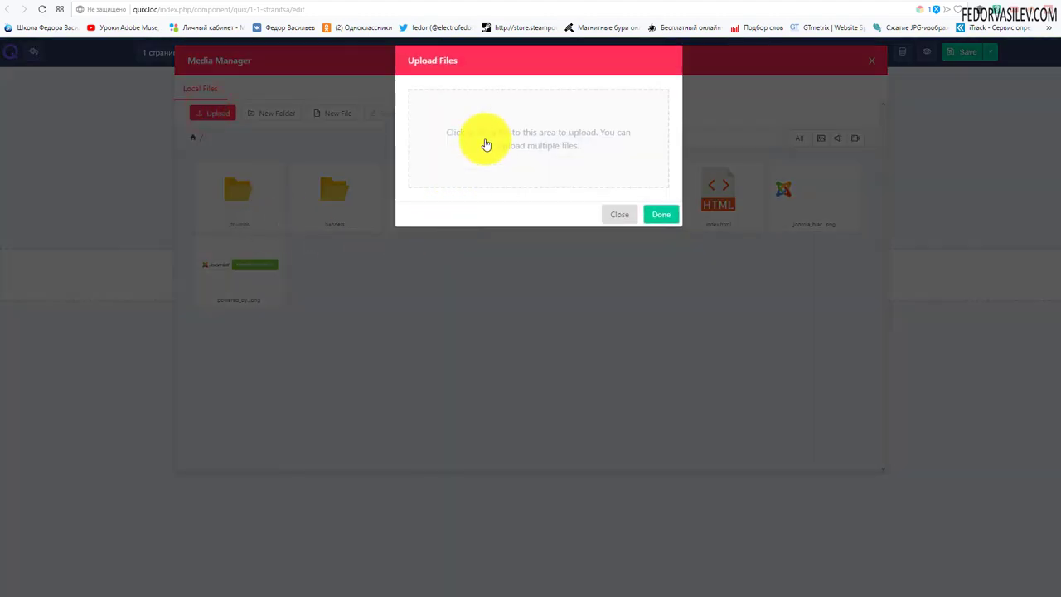
{"action": "left_click", "coordinate": [487, 145]}
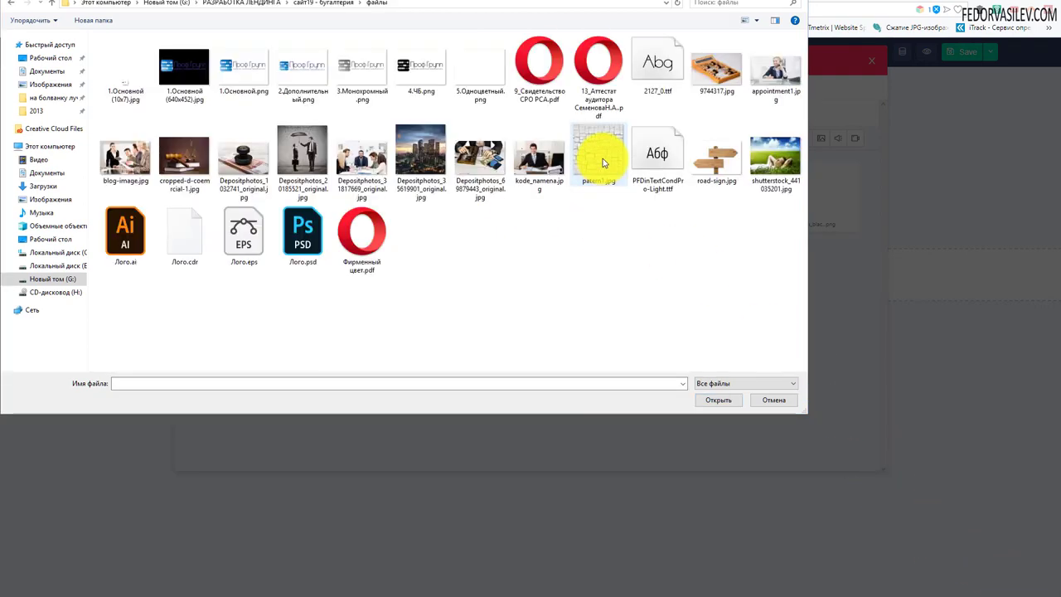
{"action": "left_click", "coordinate": [607, 214]}
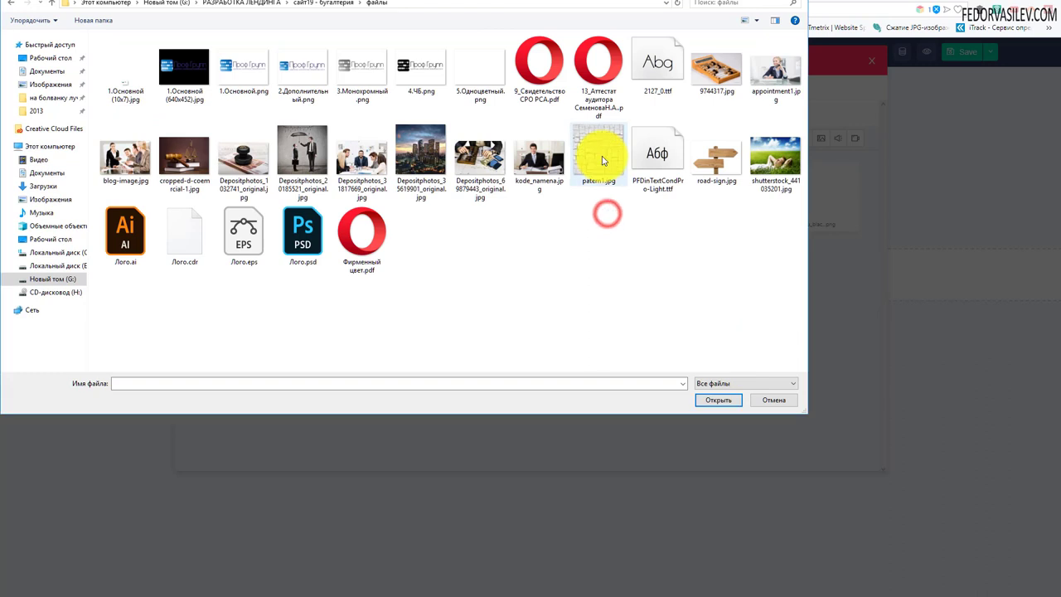
{"action": "left_click", "coordinate": [603, 160]}
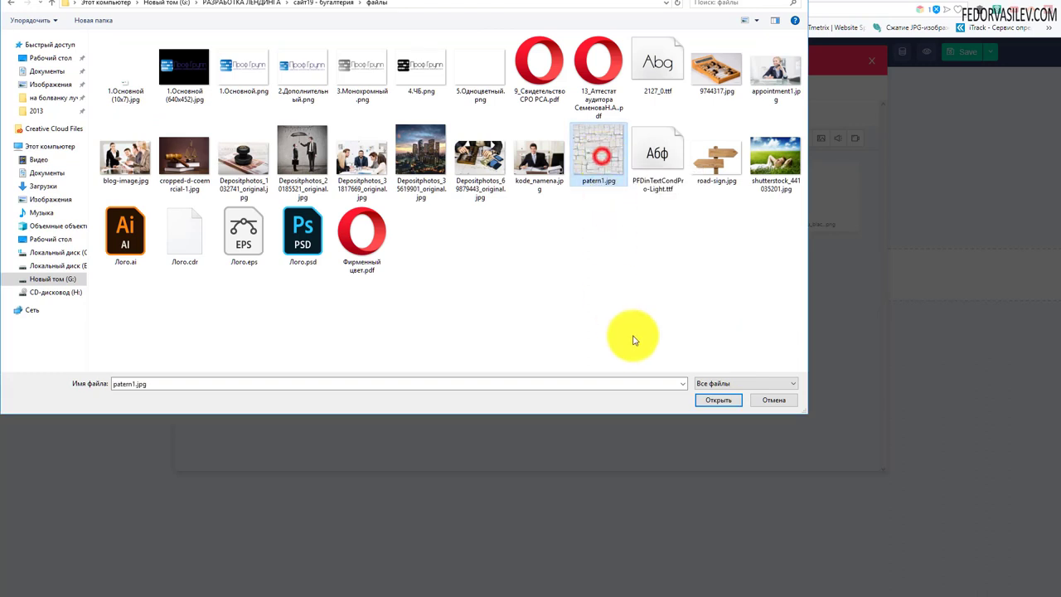
{"action": "left_click", "coordinate": [709, 401]}
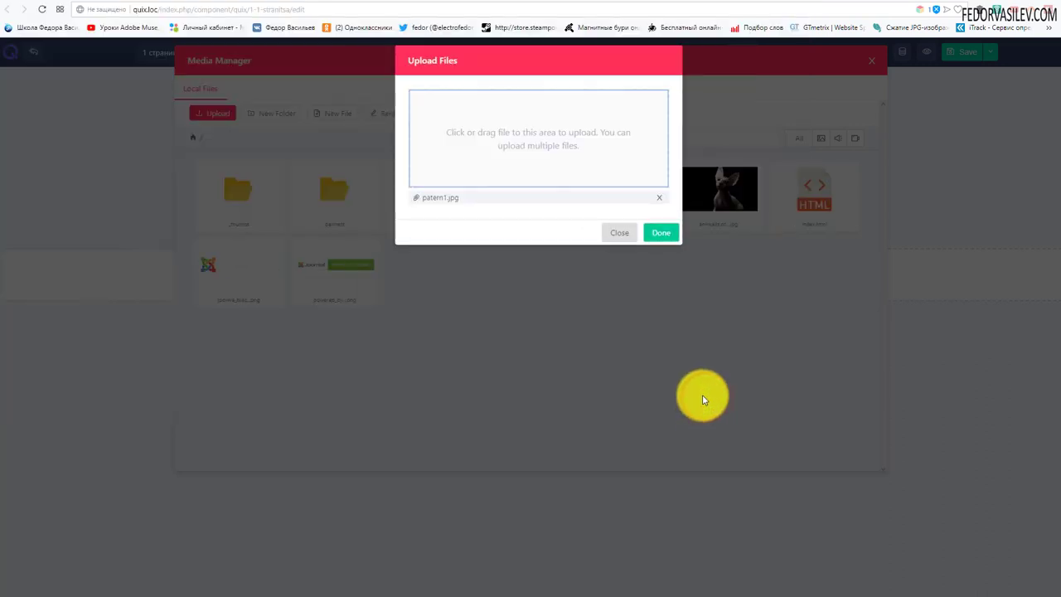
{"action": "left_click", "coordinate": [659, 235]}
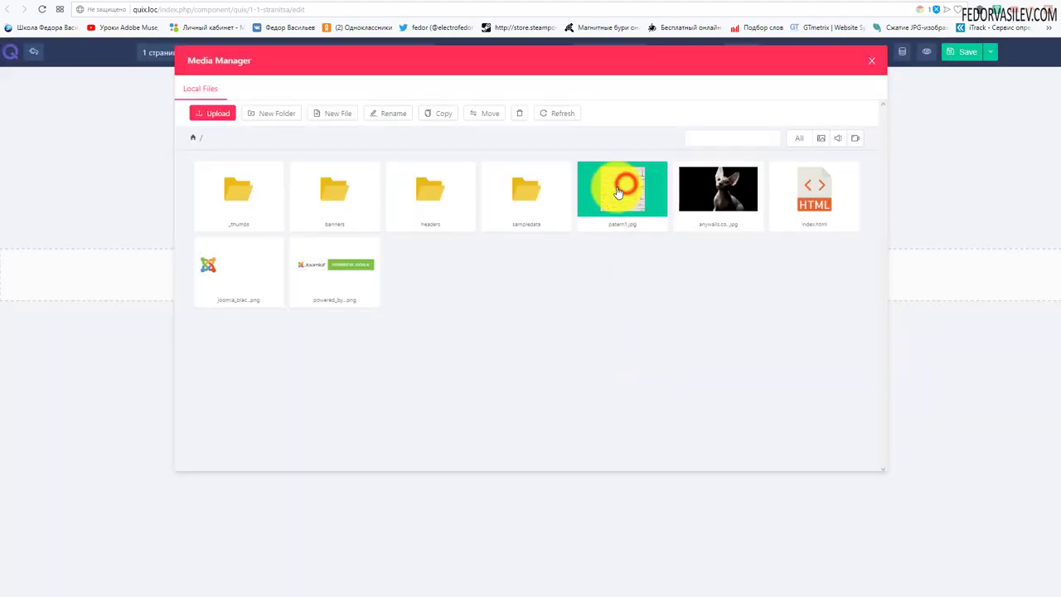
{"action": "double_click", "coordinate": [616, 189]}
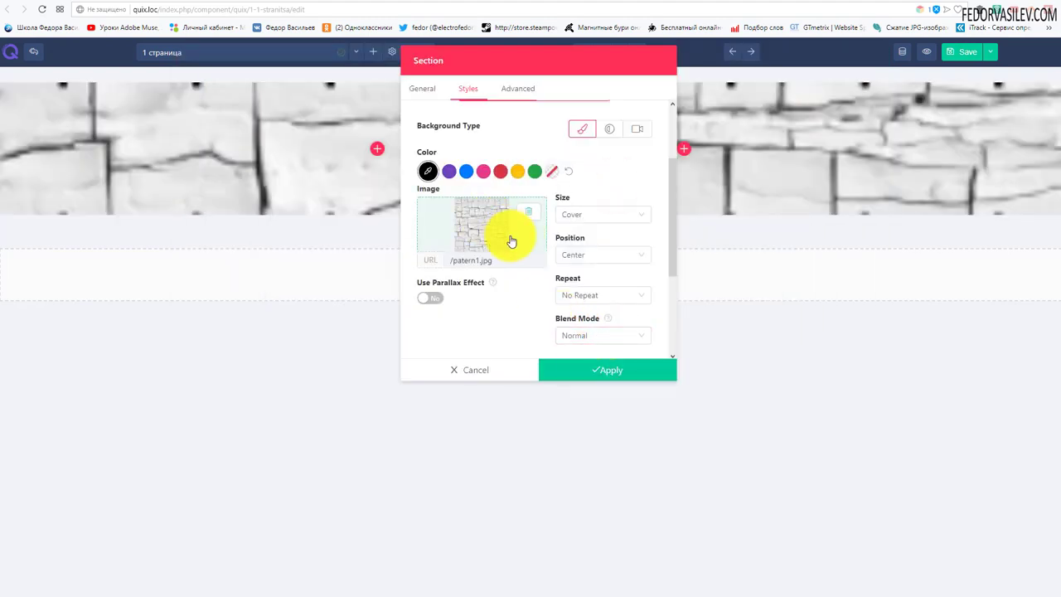
Step: Set the size of the section's background image to Fit
{"action": "left_click_drag", "start_coordinate": [457, 59], "coordinate": [308, 267]}
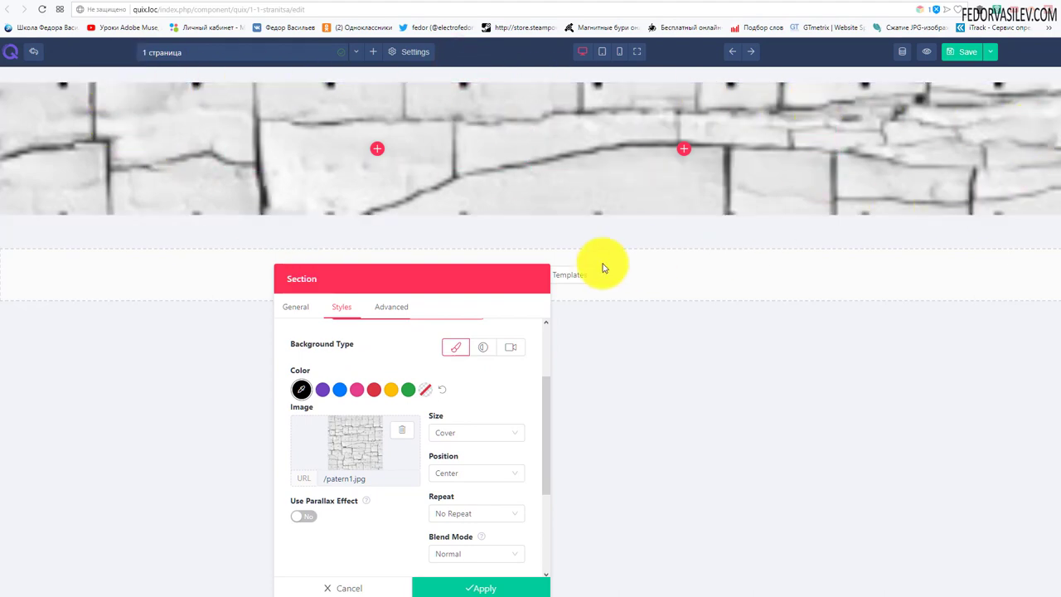
{"action": "left_click_drag", "start_coordinate": [381, 273], "coordinate": [468, 266]}
{"action": "left_click", "coordinate": [544, 429]}
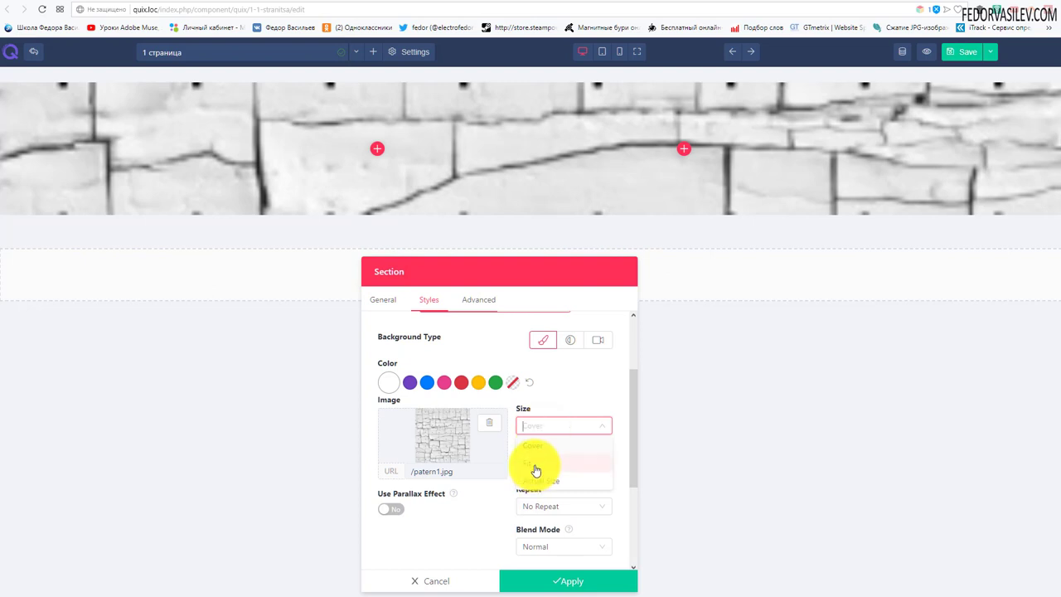
{"action": "left_click", "coordinate": [536, 464]}
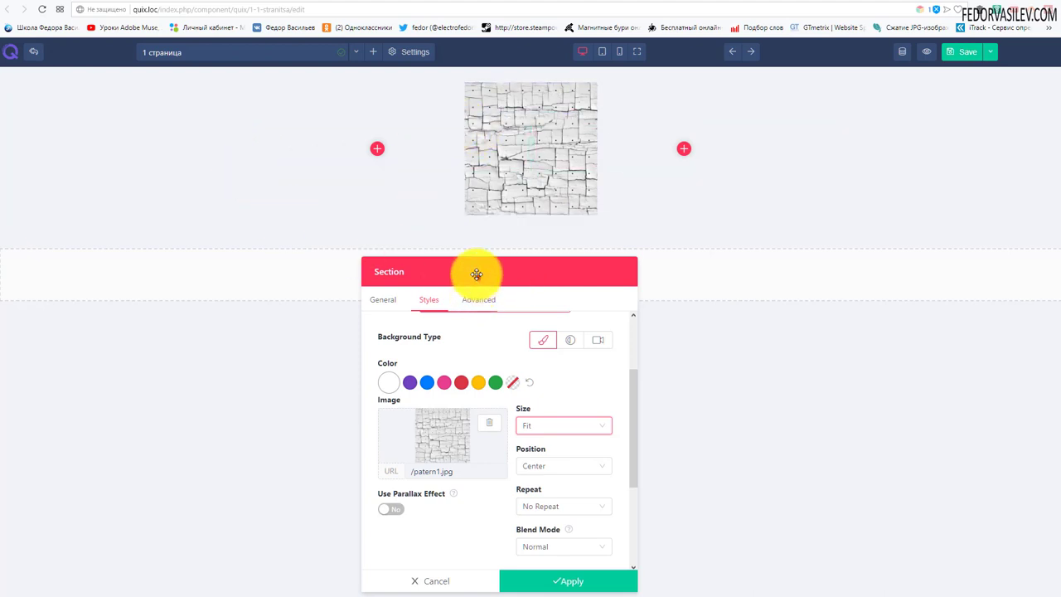
Step: Set the section's background image to Repeat so the pattern tiles across the whole section
{"action": "left_click_drag", "start_coordinate": [476, 274], "coordinate": [457, 287]}
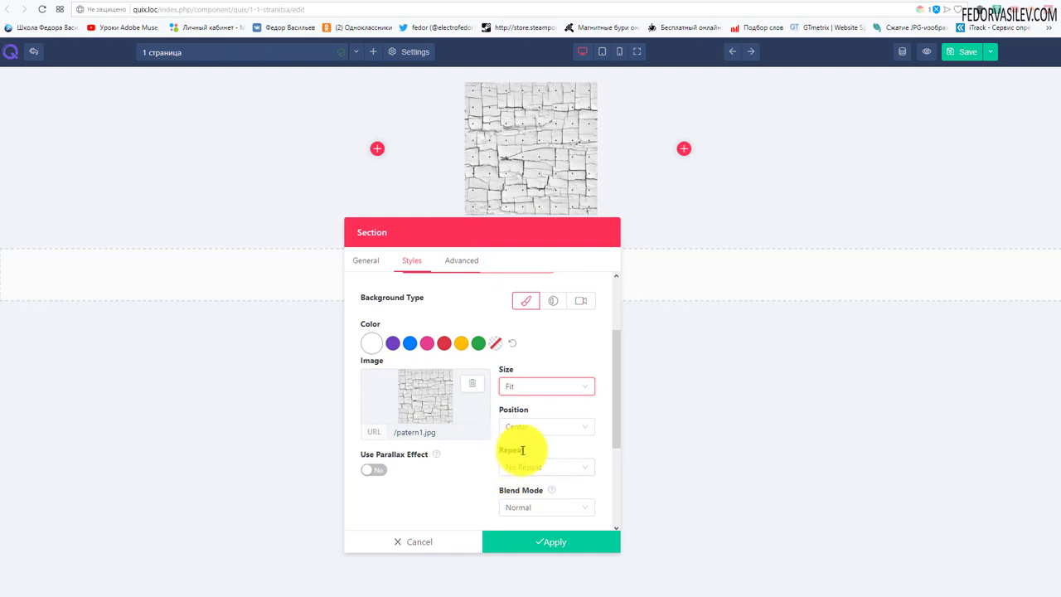
{"action": "scroll", "coordinate": [522, 451], "scroll_direction": "down", "scroll_amount": 1}
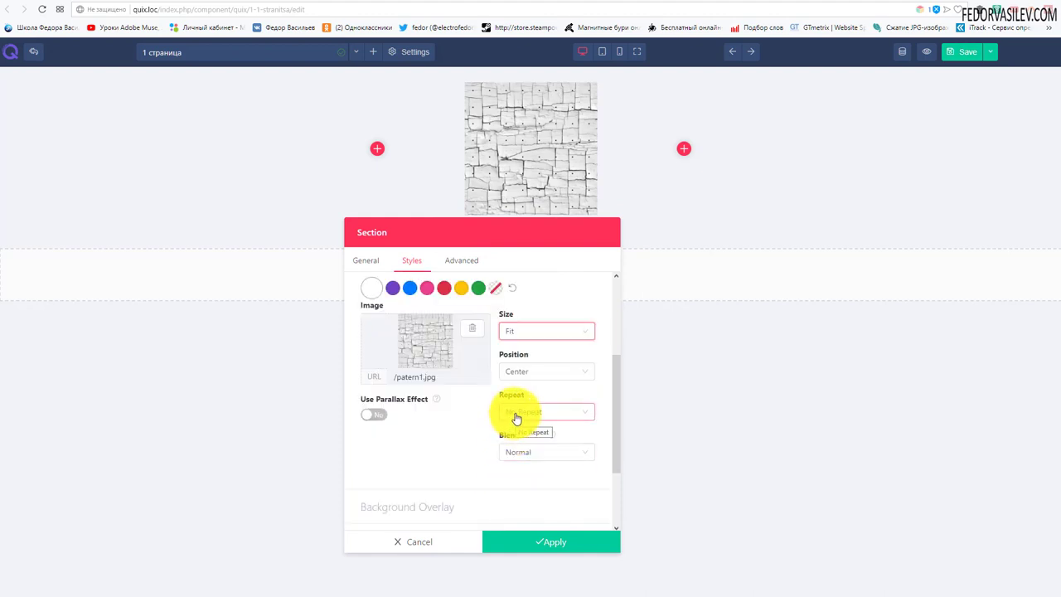
{"action": "left_click", "coordinate": [518, 413]}
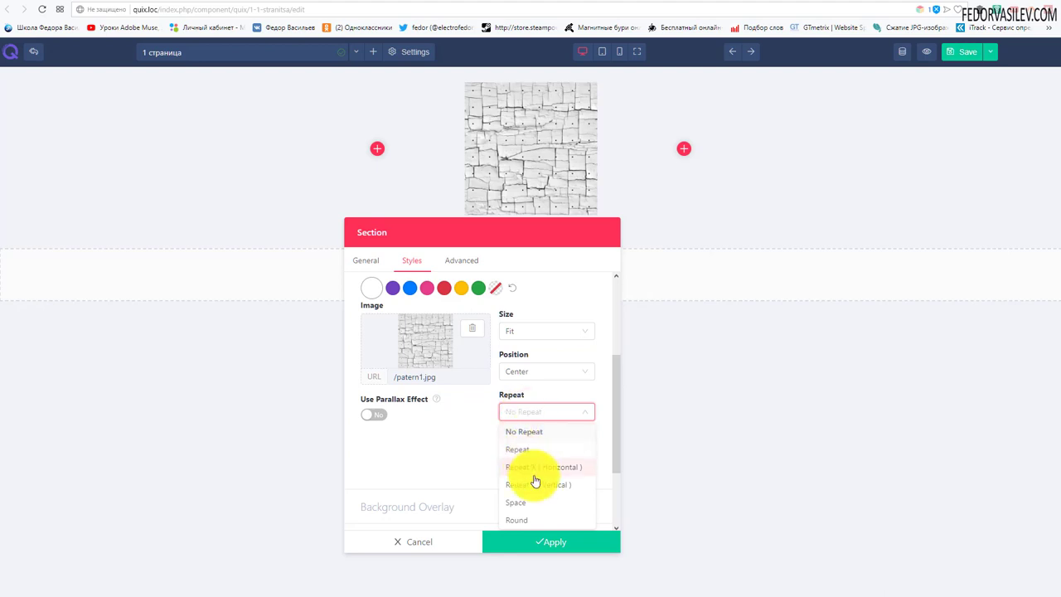
{"action": "left_click", "coordinate": [550, 450]}
{"action": "left_click_drag", "start_coordinate": [486, 236], "coordinate": [476, 324]}
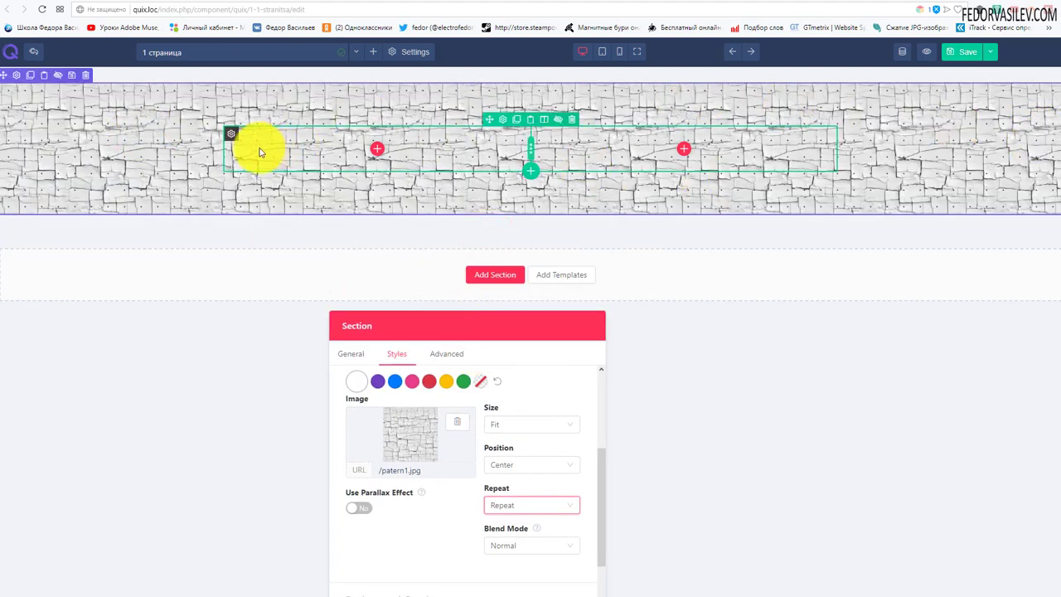
{"action": "left_click_drag", "start_coordinate": [452, 328], "coordinate": [494, 210]}
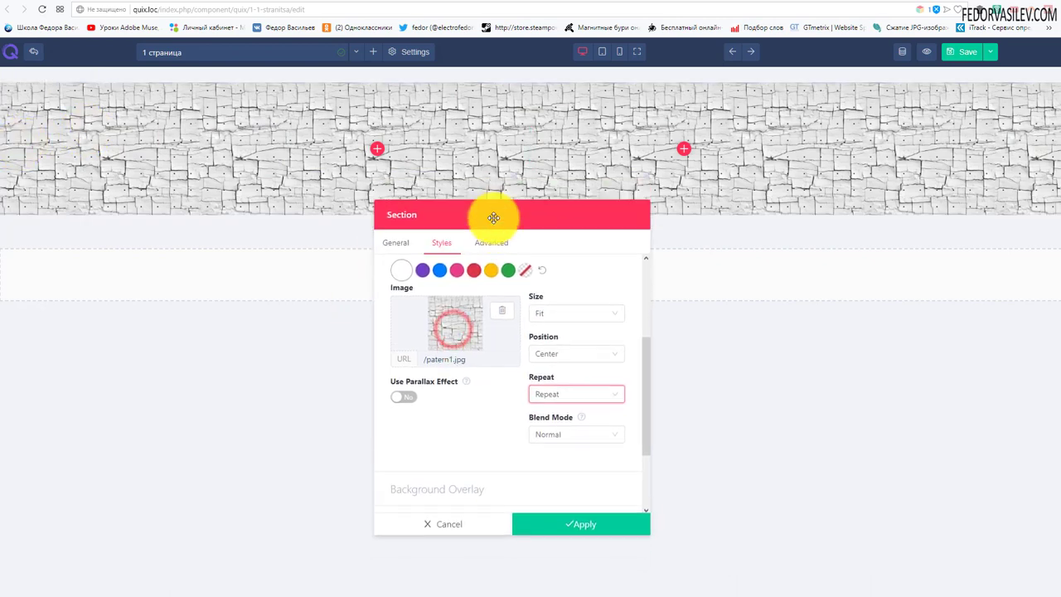
Step: Set the section's top padding to 150 px in its spacing settings
{"action": "scroll", "coordinate": [460, 370], "scroll_direction": "up", "scroll_amount": 2}
{"action": "scroll", "coordinate": [447, 356], "scroll_direction": "up", "scroll_amount": 1}
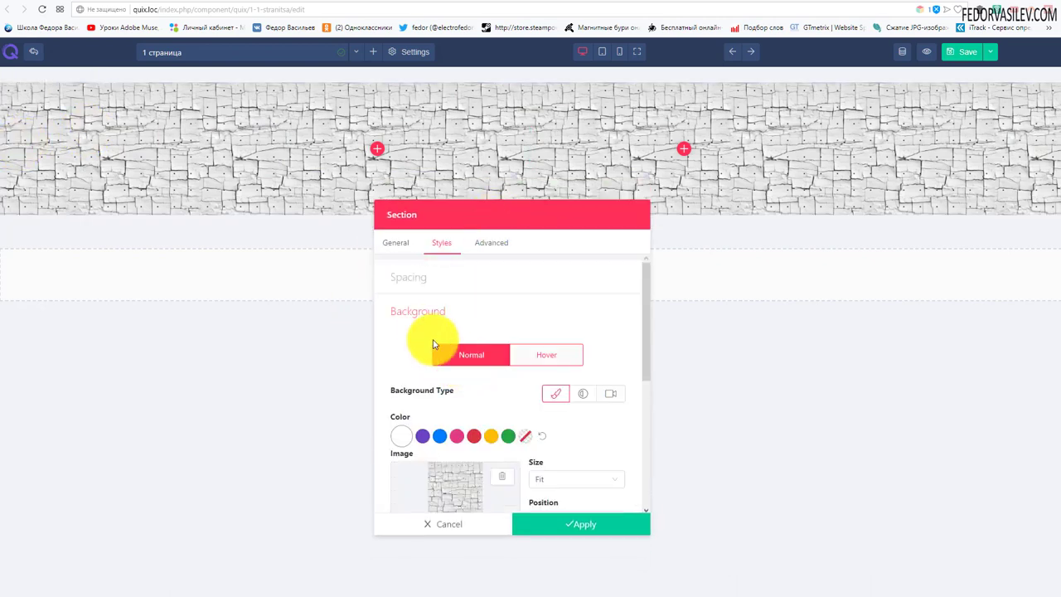
{"action": "left_click", "coordinate": [412, 315]}
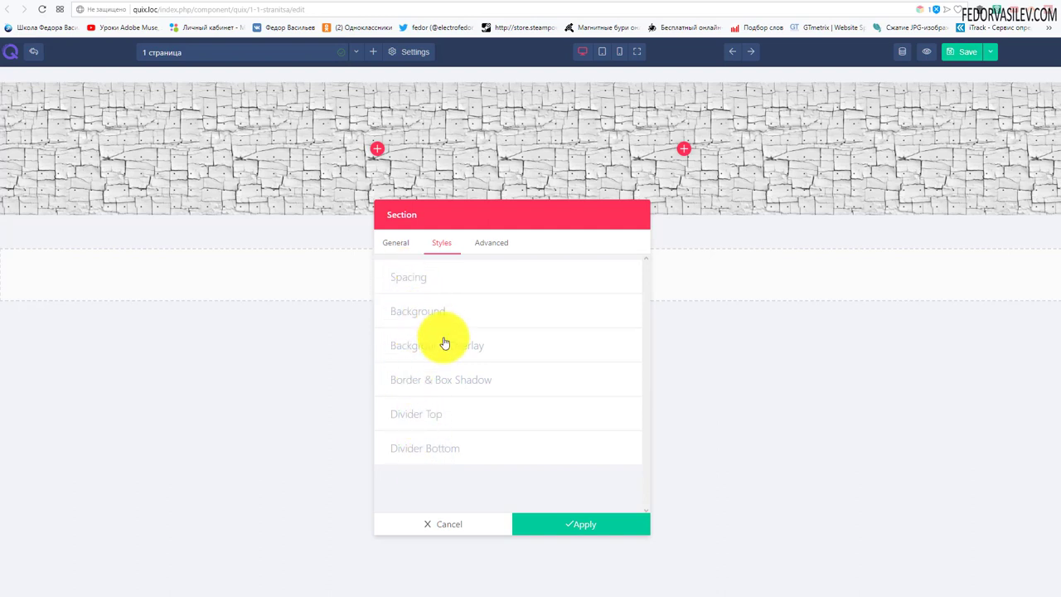
{"action": "left_click", "coordinate": [405, 282]}
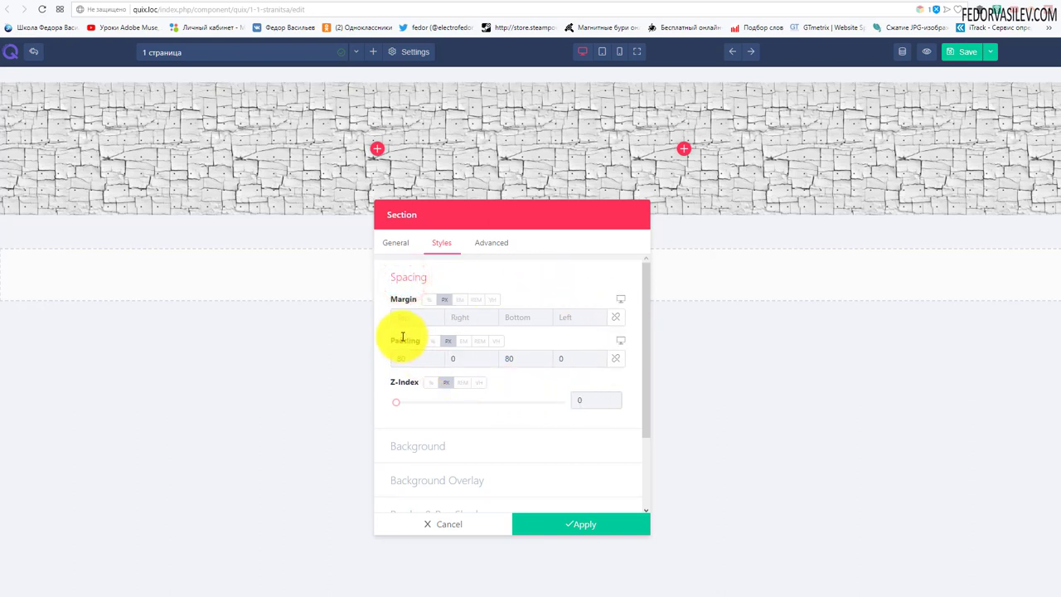
{"action": "left_click", "coordinate": [401, 362]}
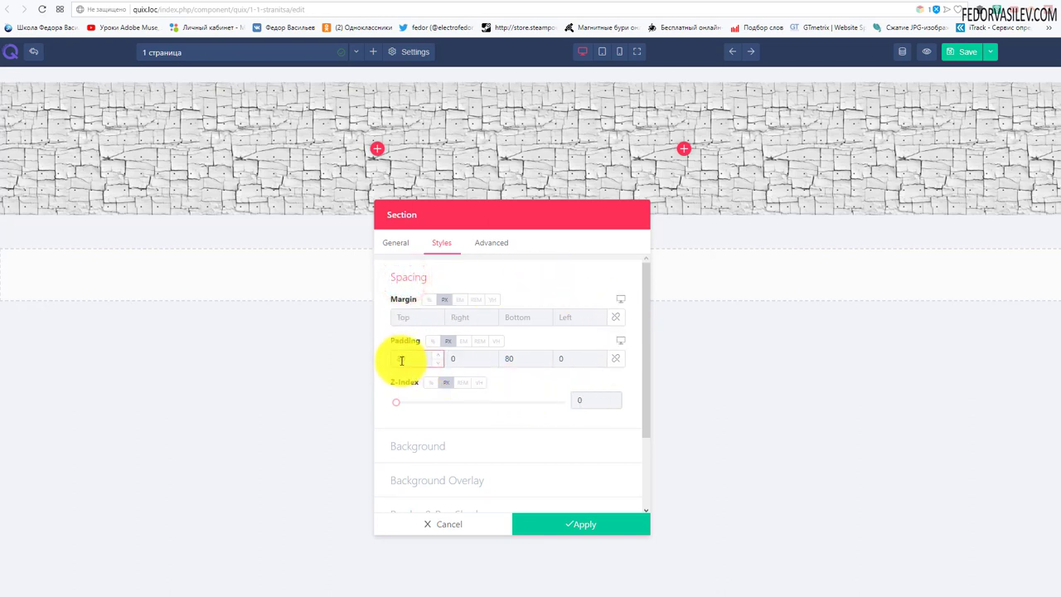
{"action": "type", "text": "80"}
{"action": "key", "text": "BackSpace"}
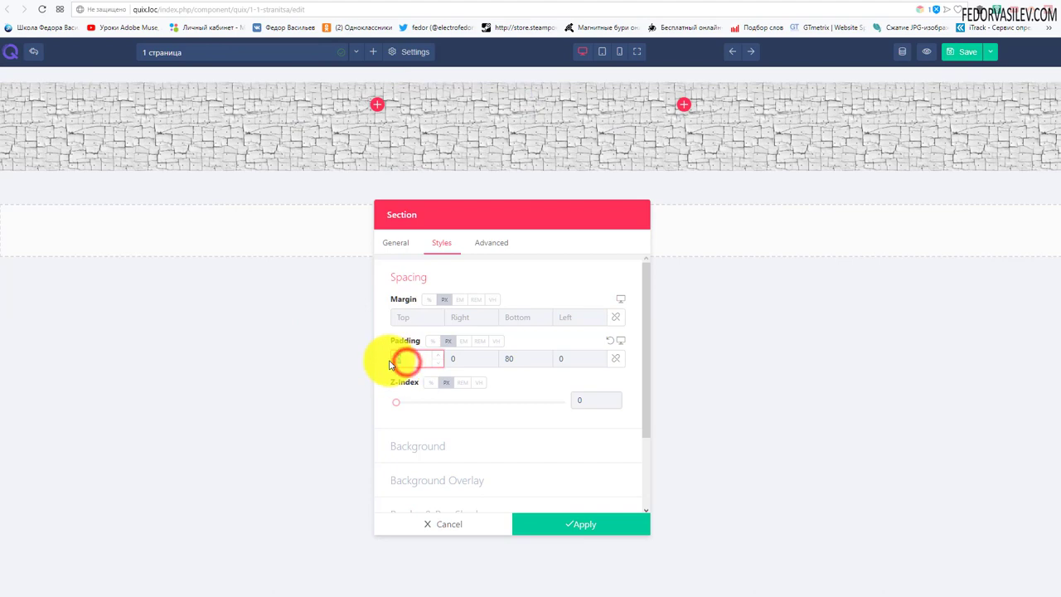
{"action": "type", "text": "150"}
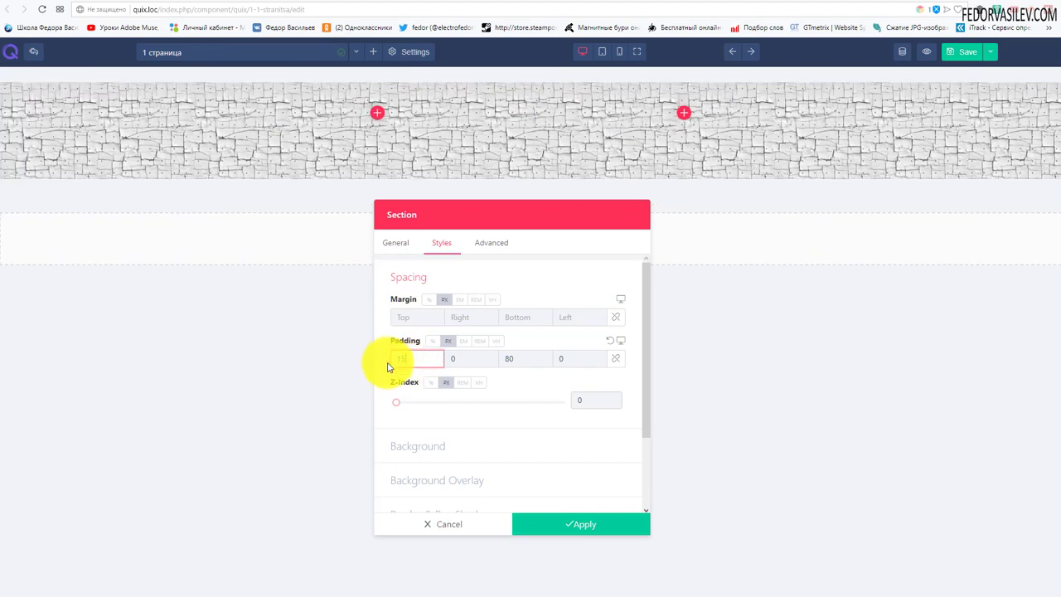
Step: Set the section's bottom padding to 150 px and apply the section settings
{"action": "left_click", "coordinate": [518, 358]}
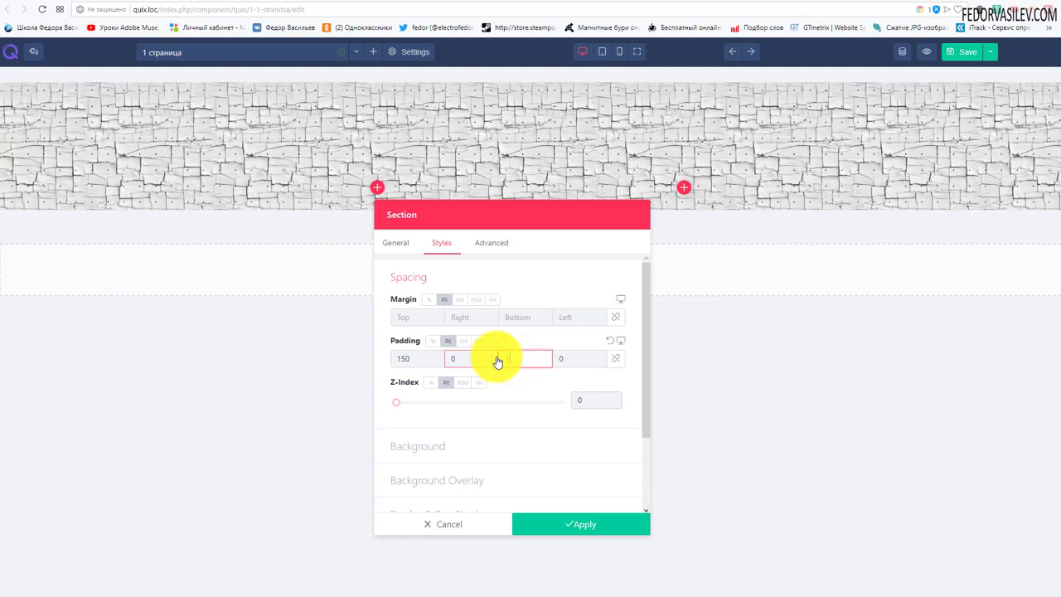
{"action": "type", "text": "1500"}
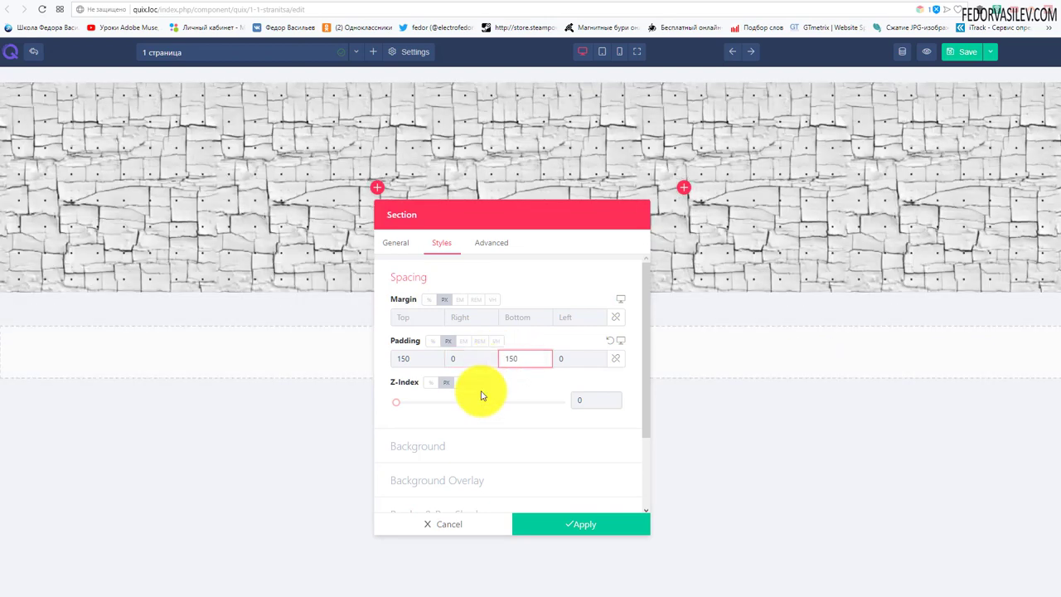
{"action": "key", "text": "BackSpace"}
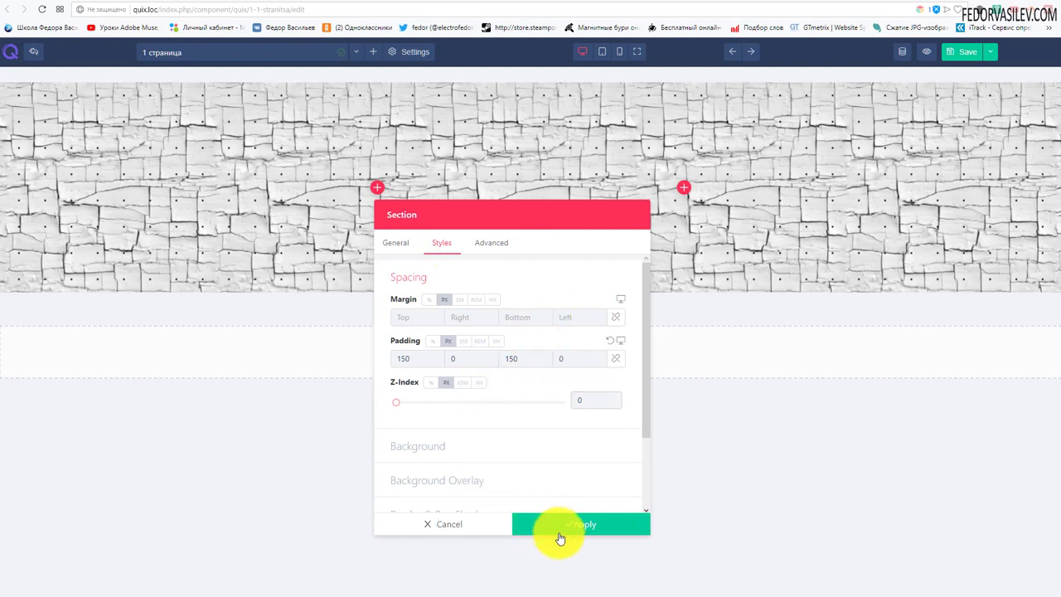
{"action": "left_click", "coordinate": [591, 531]}
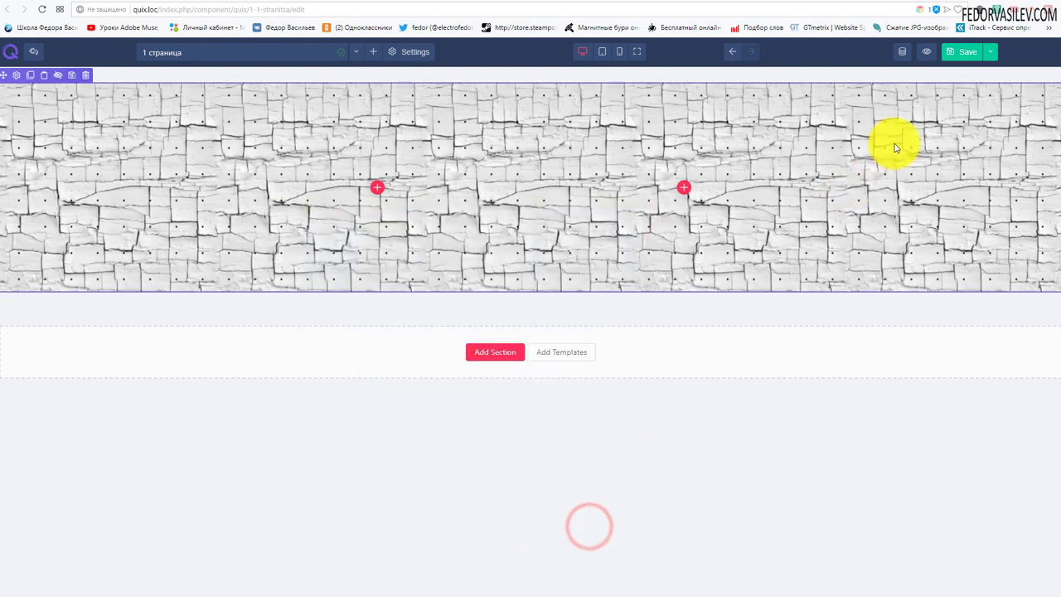
Step: Save the page and switch to the site's home page at quix.loc
{"action": "left_click", "coordinate": [963, 55]}
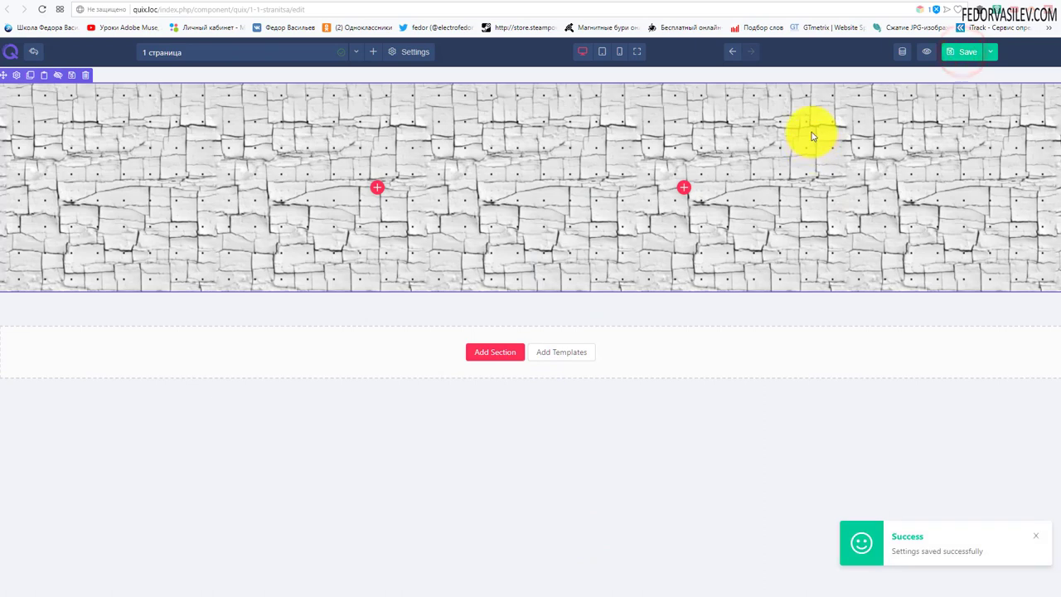
{"action": "left_click", "coordinate": [935, 3]}
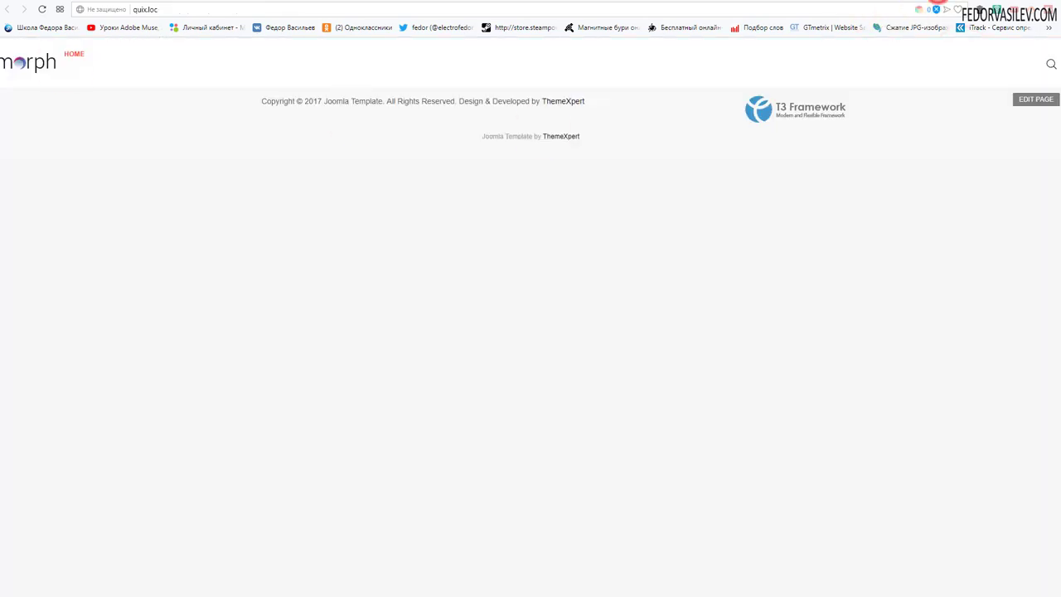
Step: Reload the quix.loc home page and look over the hero section of the reference site fedorvasilev.com
{"action": "left_click", "coordinate": [41, 9]}
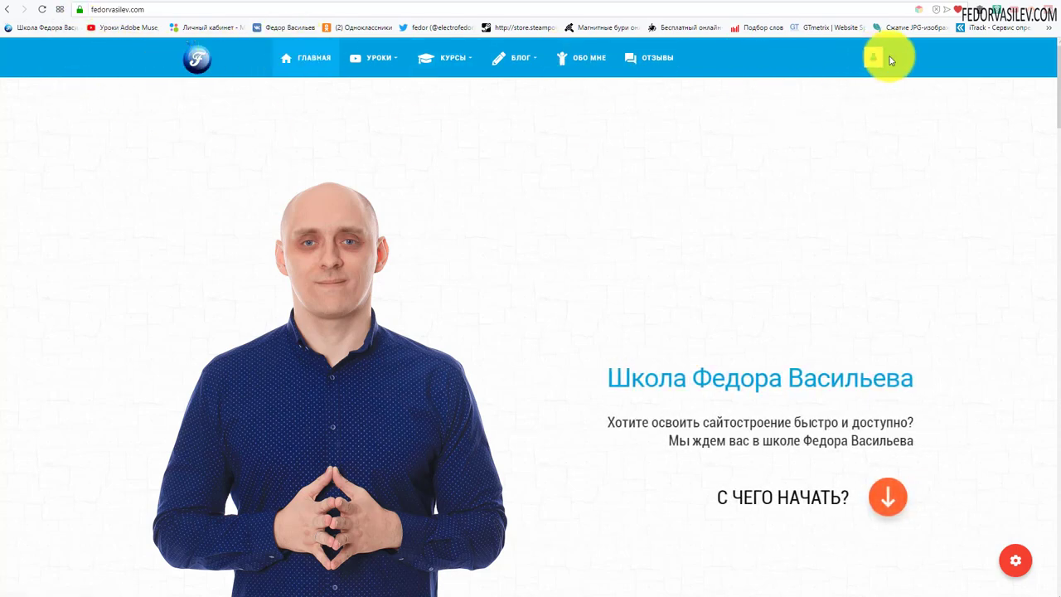
{"action": "scroll", "coordinate": [367, 296], "scroll_direction": "down", "scroll_amount": 3}
{"action": "scroll", "coordinate": [331, 207], "scroll_direction": "up", "scroll_amount": 2}
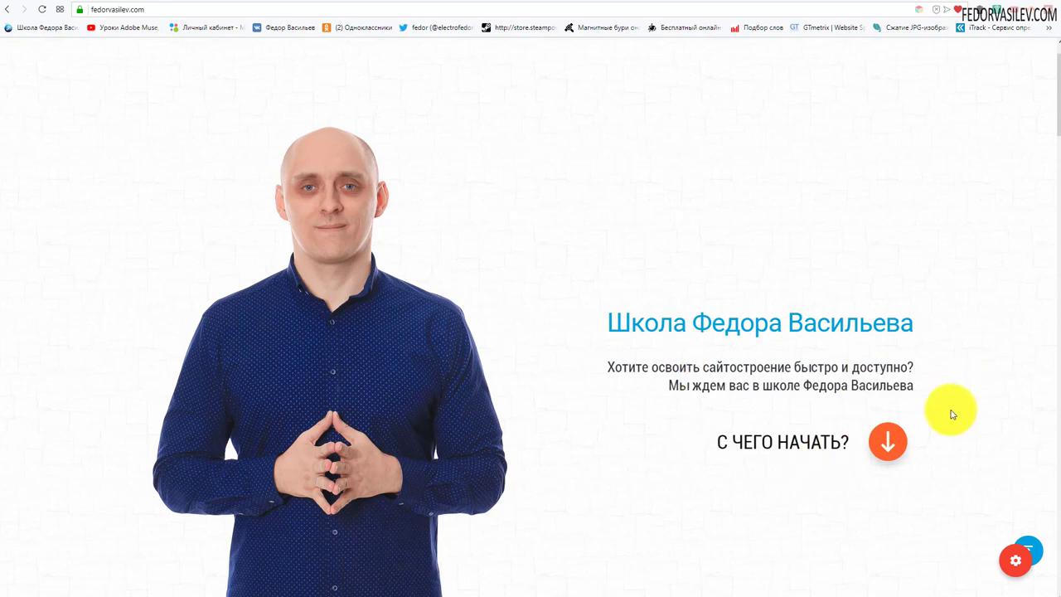
{"action": "scroll", "coordinate": [787, 389], "scroll_direction": "up", "scroll_amount": 1}
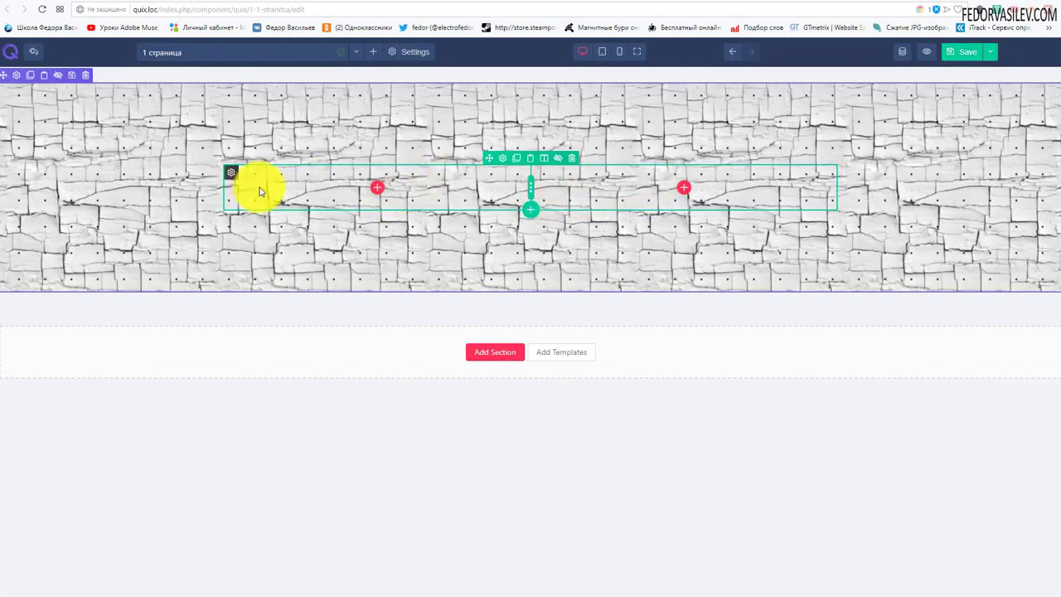
Step: Add an Image & Icon element to the row's first column and remove its placeholder image
{"action": "left_click", "coordinate": [375, 189]}
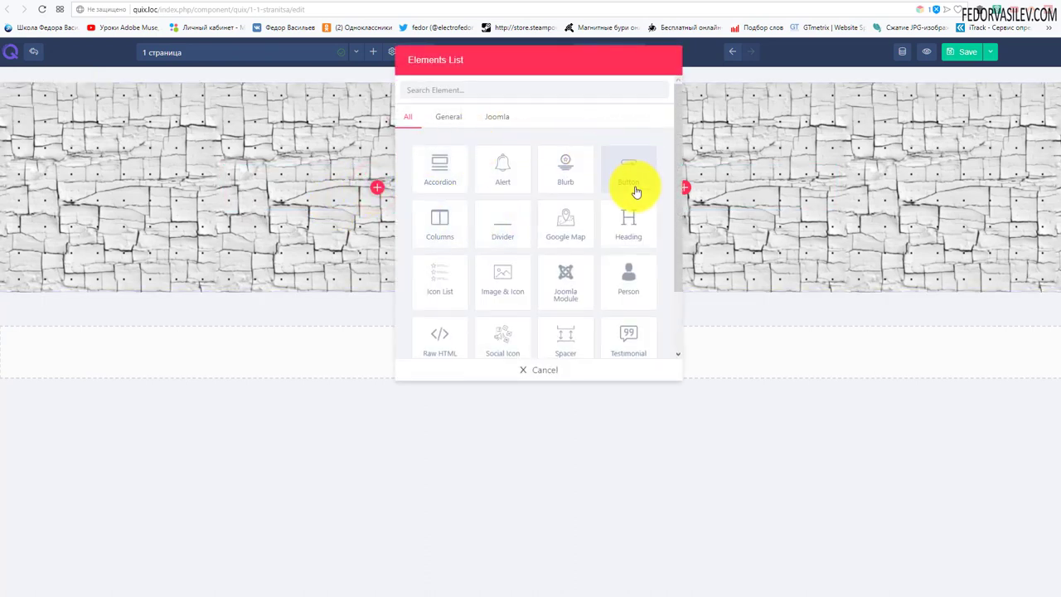
{"action": "scroll", "coordinate": [634, 189], "scroll_direction": "down", "scroll_amount": 1}
{"action": "scroll", "coordinate": [625, 314], "scroll_direction": "up", "scroll_amount": 1}
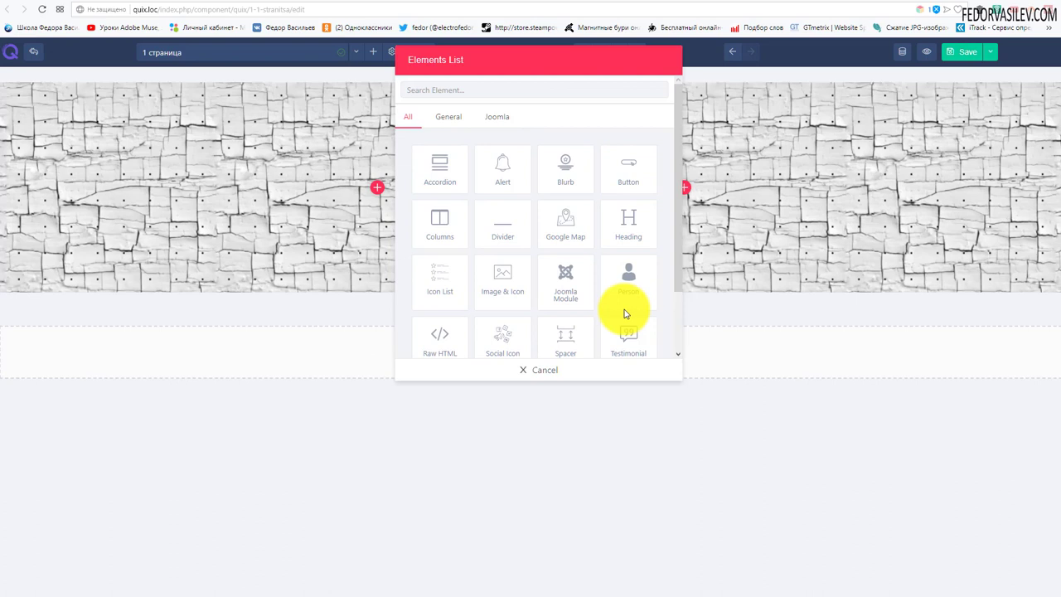
{"action": "scroll", "coordinate": [596, 274], "scroll_direction": "down", "scroll_amount": 1}
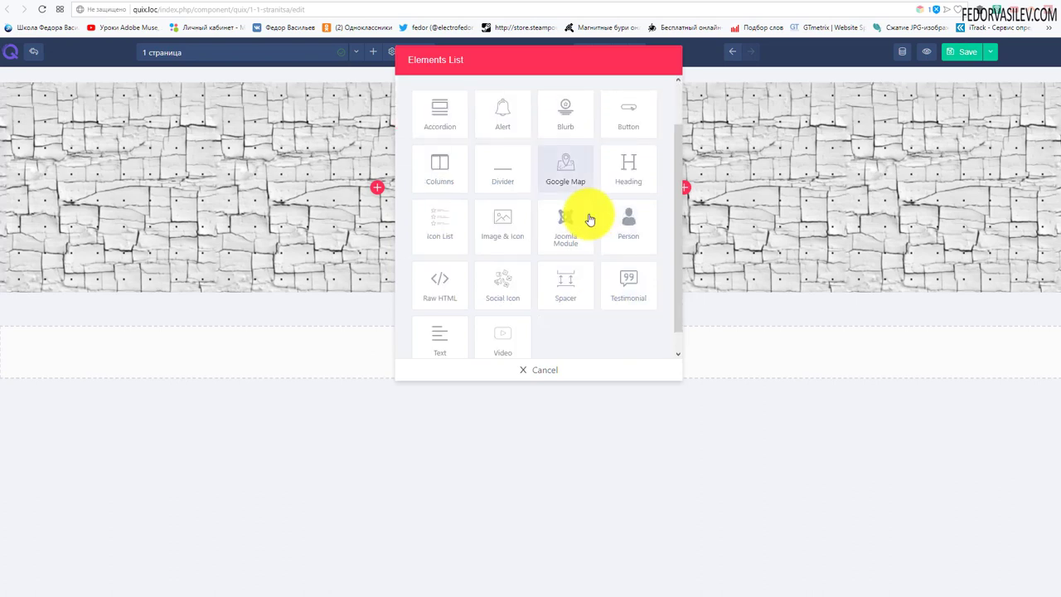
{"action": "left_click", "coordinate": [502, 225]}
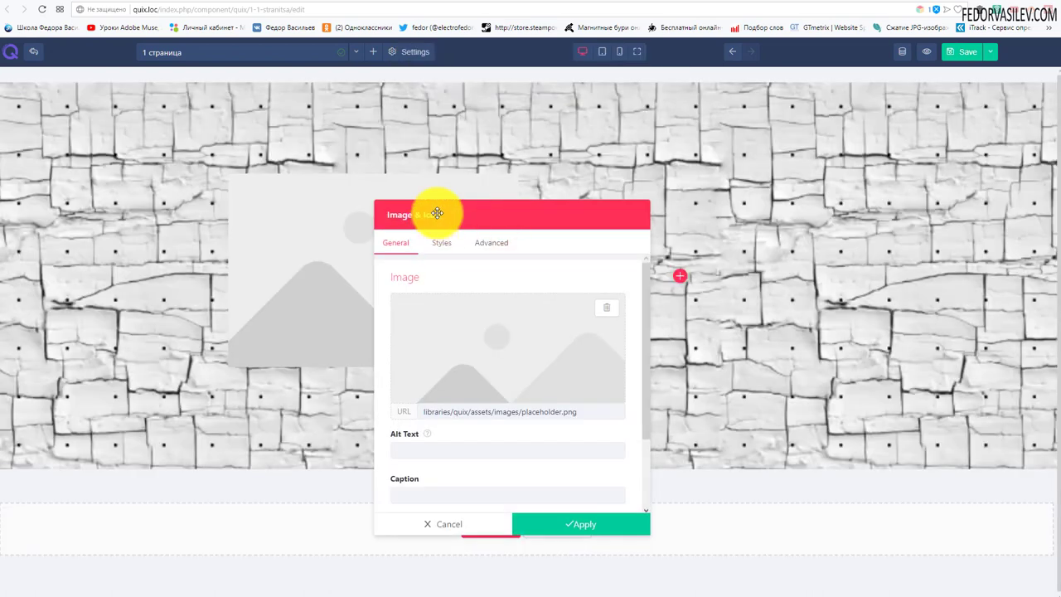
{"action": "left_click_drag", "start_coordinate": [437, 214], "coordinate": [600, 118]}
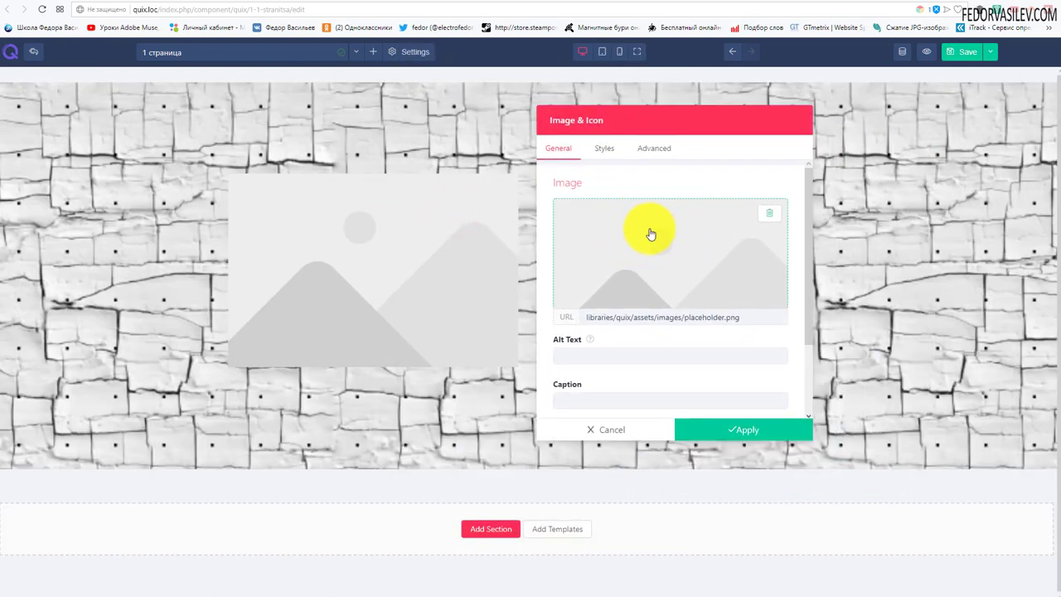
{"action": "left_click", "coordinate": [771, 217]}
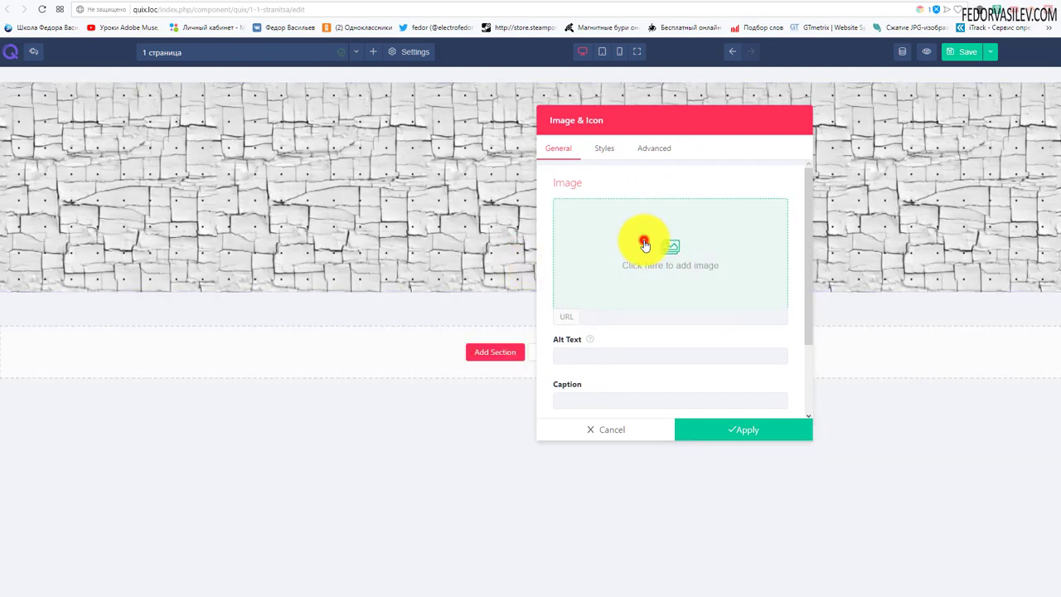
Step: Upload ya2.png to the media manager and use it as the element's image
{"action": "left_click", "coordinate": [645, 244]}
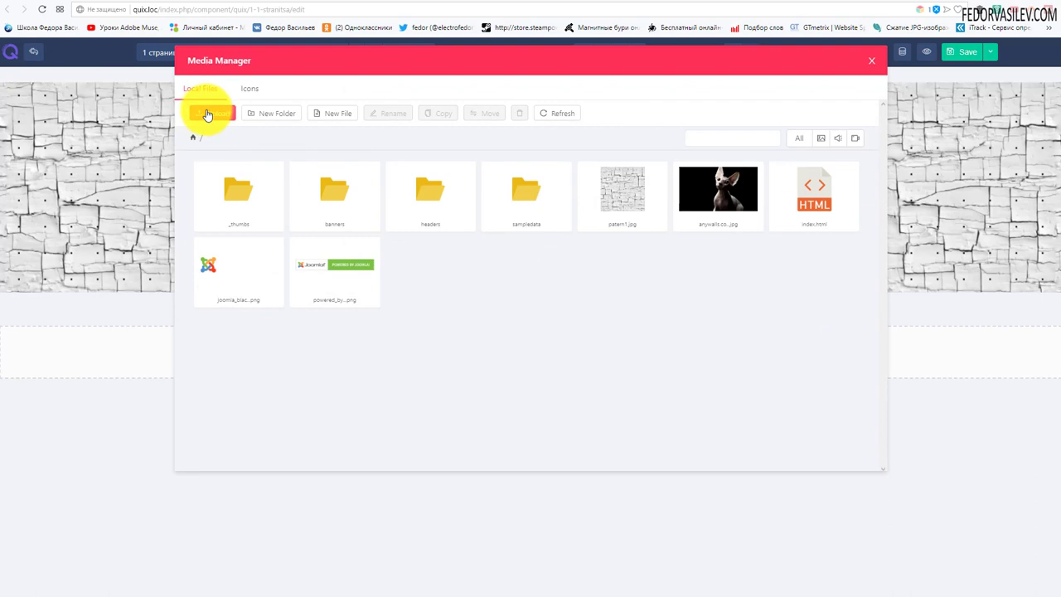
{"action": "left_click", "coordinate": [210, 115]}
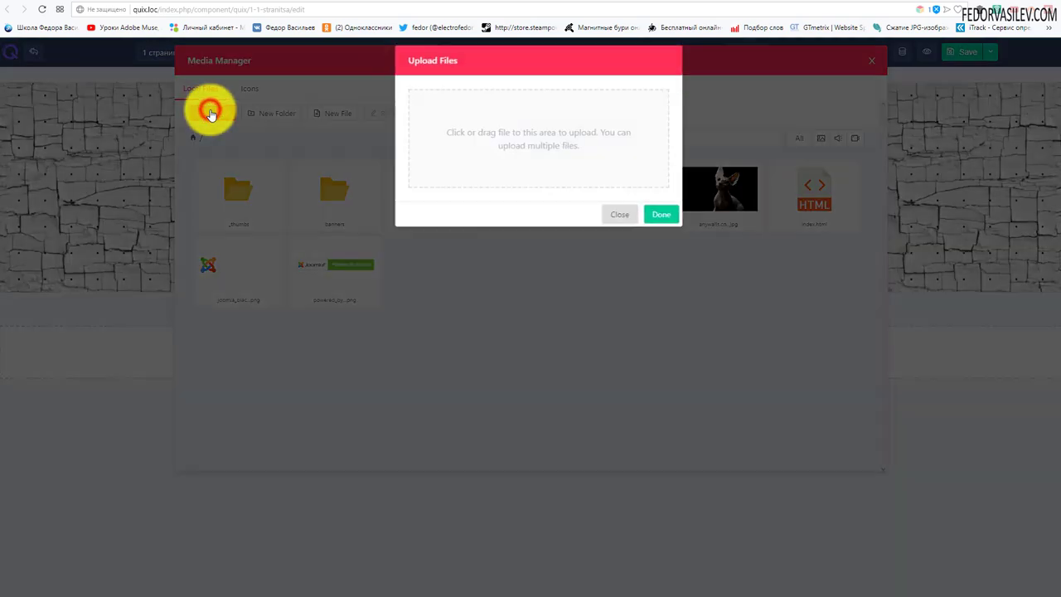
{"action": "left_click", "coordinate": [494, 139]}
{"action": "left_click", "coordinate": [356, 148]}
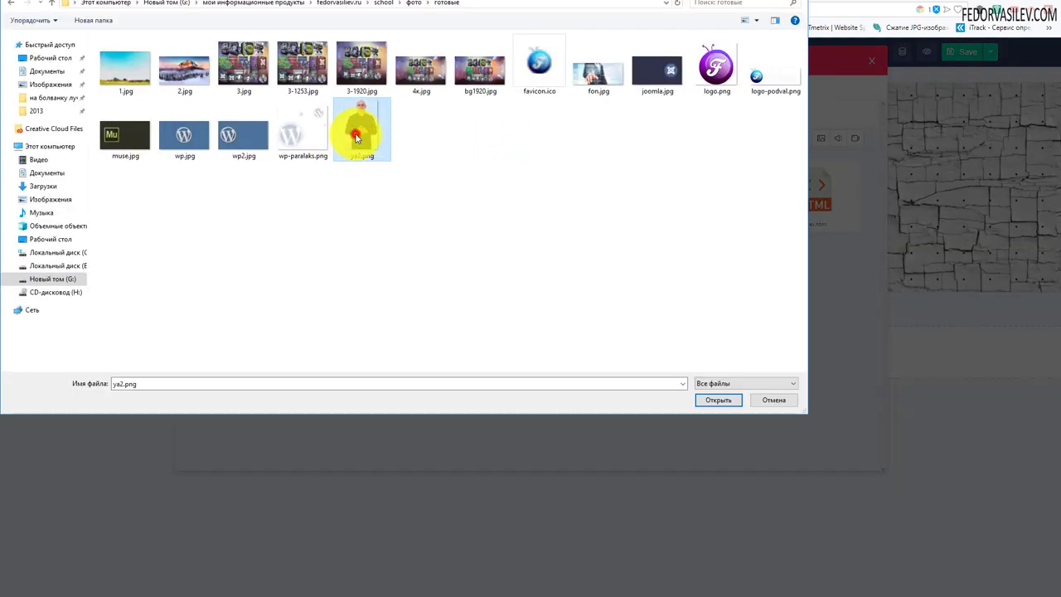
{"action": "left_click", "coordinate": [701, 404]}
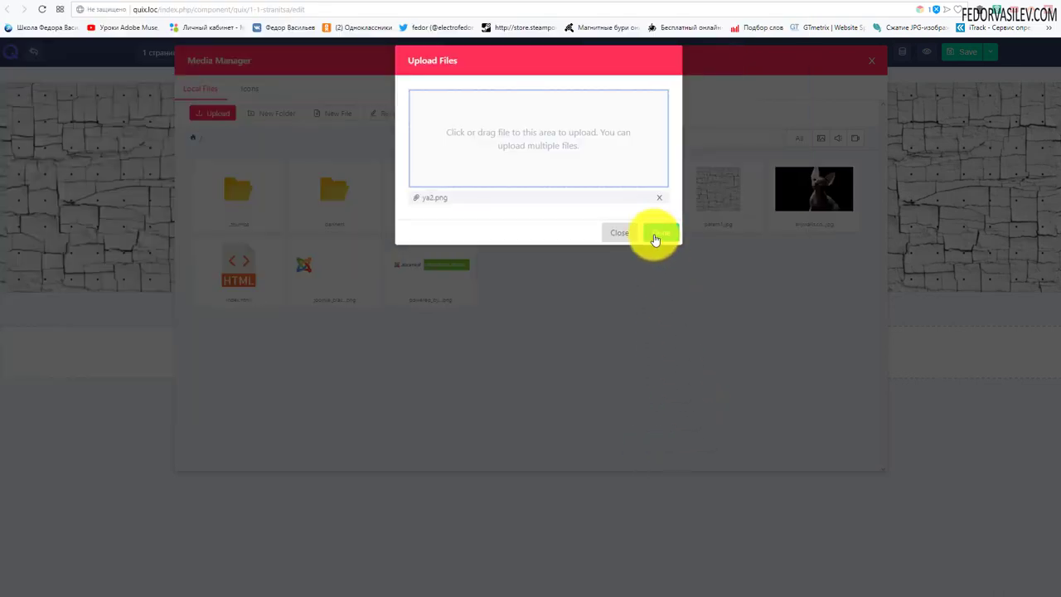
{"action": "left_click", "coordinate": [655, 234]}
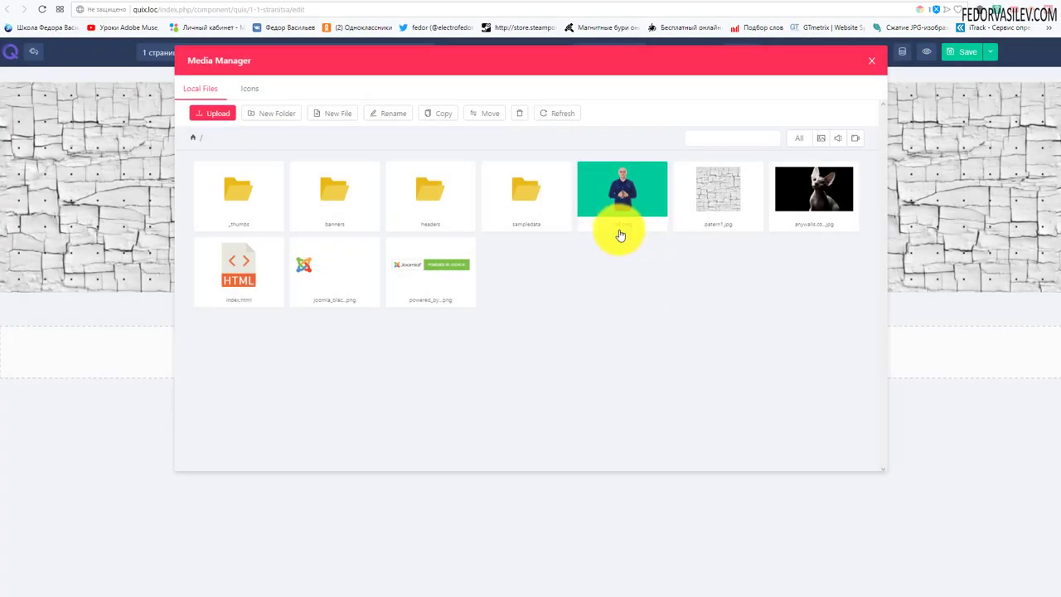
{"action": "double_click", "coordinate": [570, 286]}
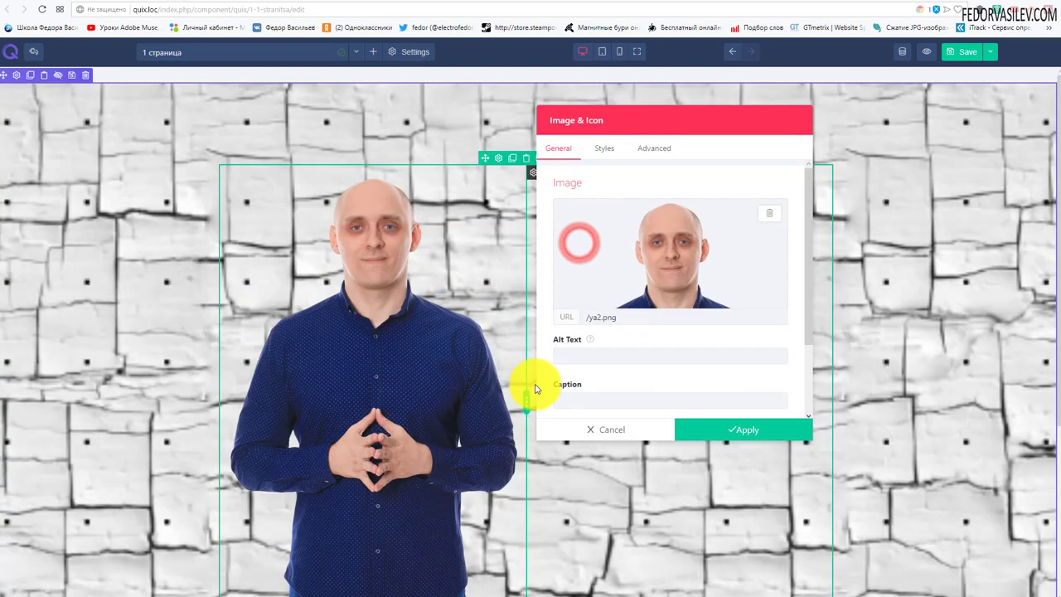
Step: Set the image's alt text to "Школа Федора Васильева"
{"action": "scroll", "coordinate": [213, 428], "scroll_direction": "down", "scroll_amount": 3}
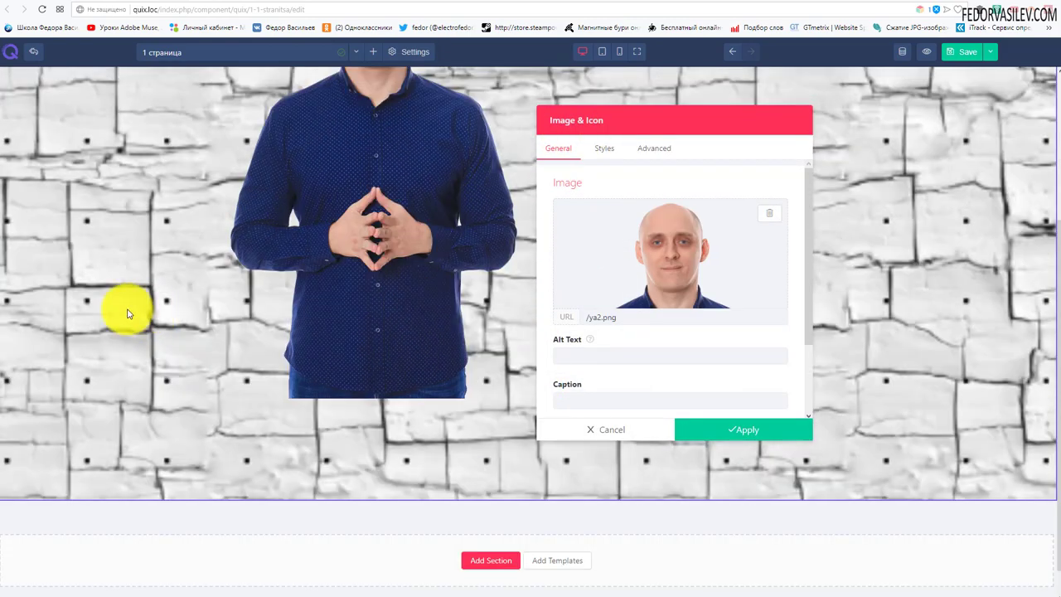
{"action": "scroll", "coordinate": [183, 322], "scroll_direction": "up", "scroll_amount": 5}
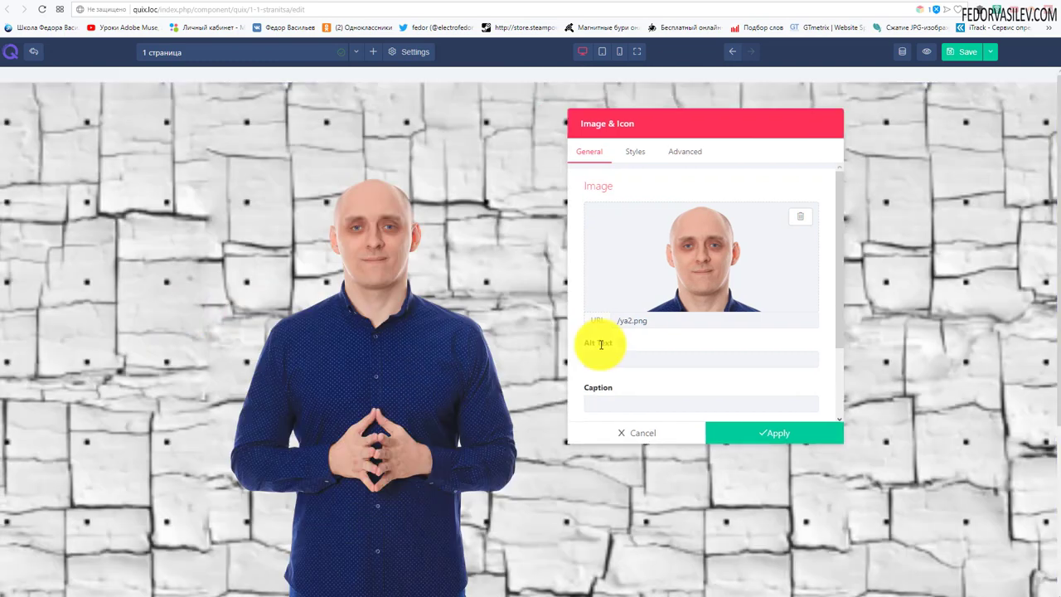
{"action": "scroll", "coordinate": [589, 352], "scroll_direction": "down", "scroll_amount": 1}
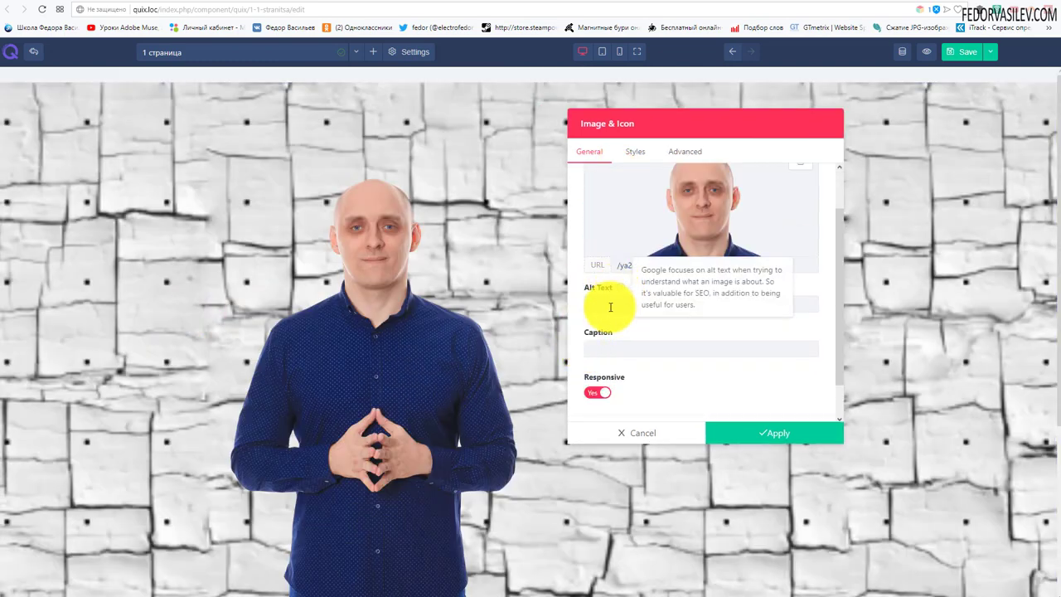
{"action": "left_click", "coordinate": [609, 306]}
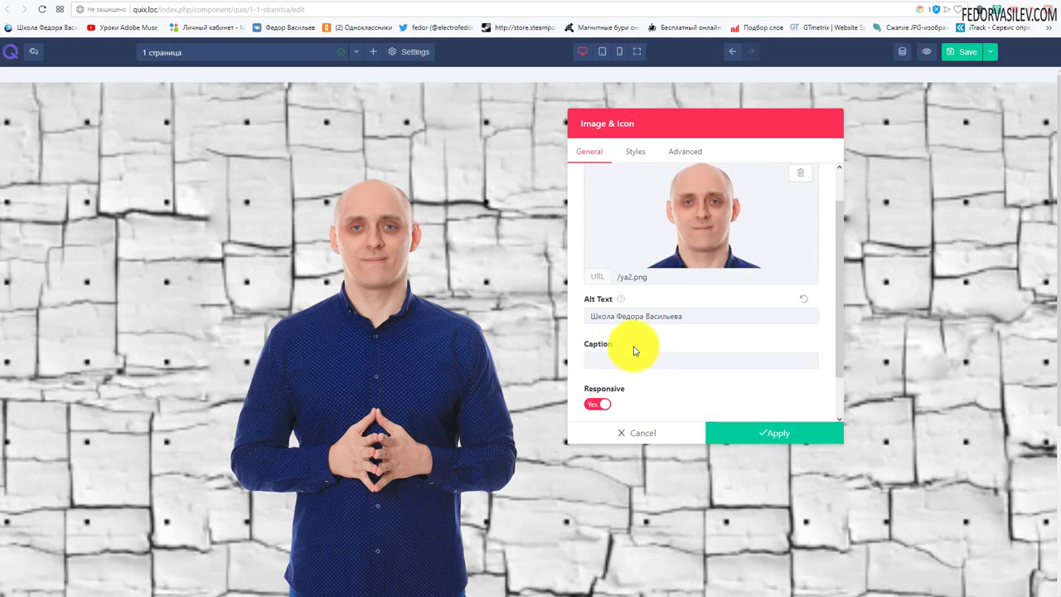
{"action": "scroll", "coordinate": [622, 352], "scroll_direction": "down", "scroll_amount": 1}
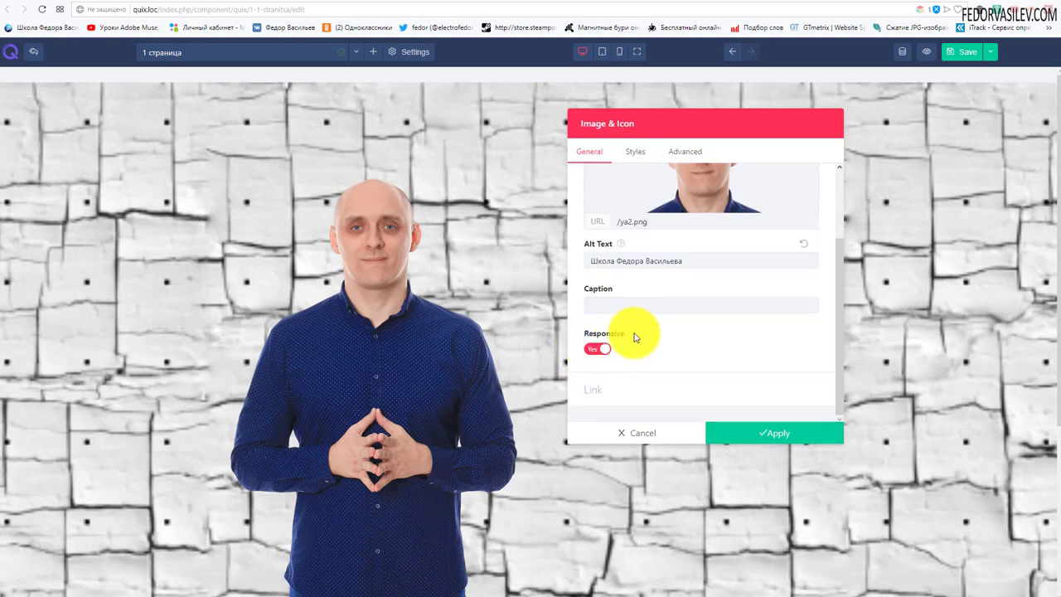
{"action": "left_click", "coordinate": [590, 349]}
{"action": "left_click", "coordinate": [590, 392]}
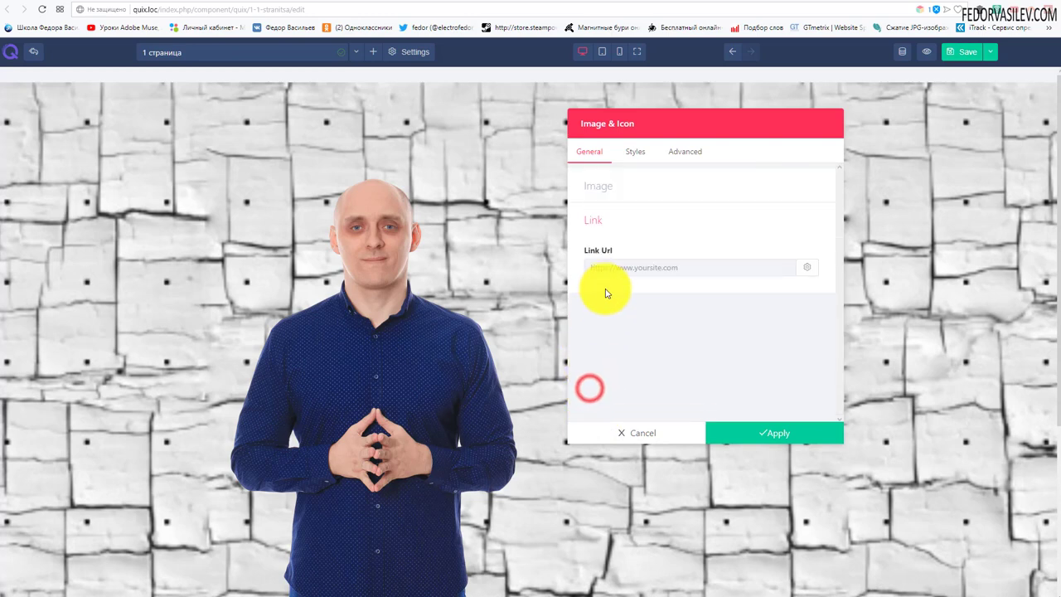
{"action": "left_click", "coordinate": [693, 267]}
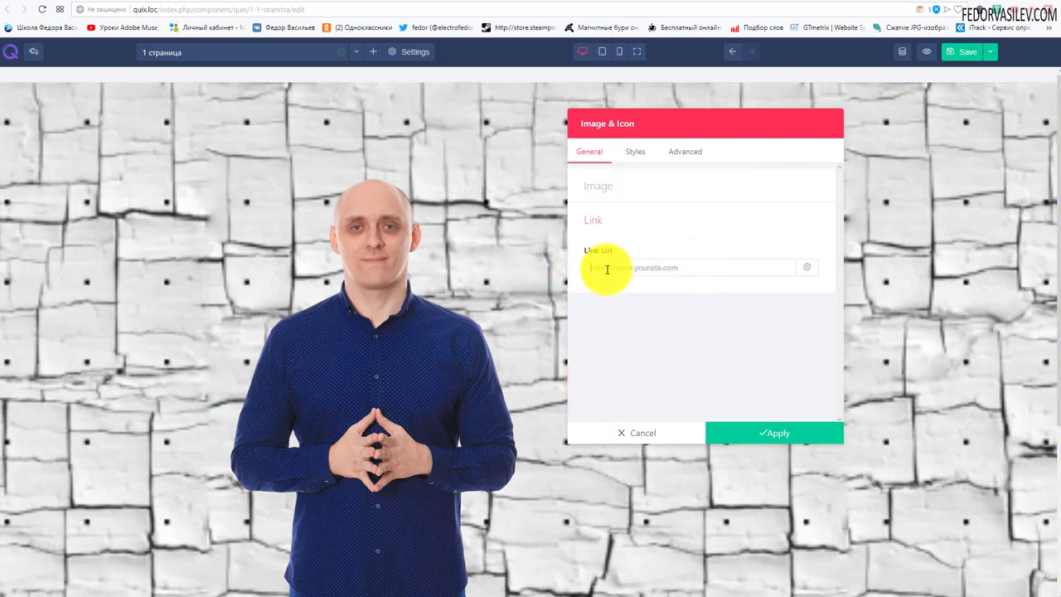
{"action": "type", "text": "https://fedorvasilev.com"}
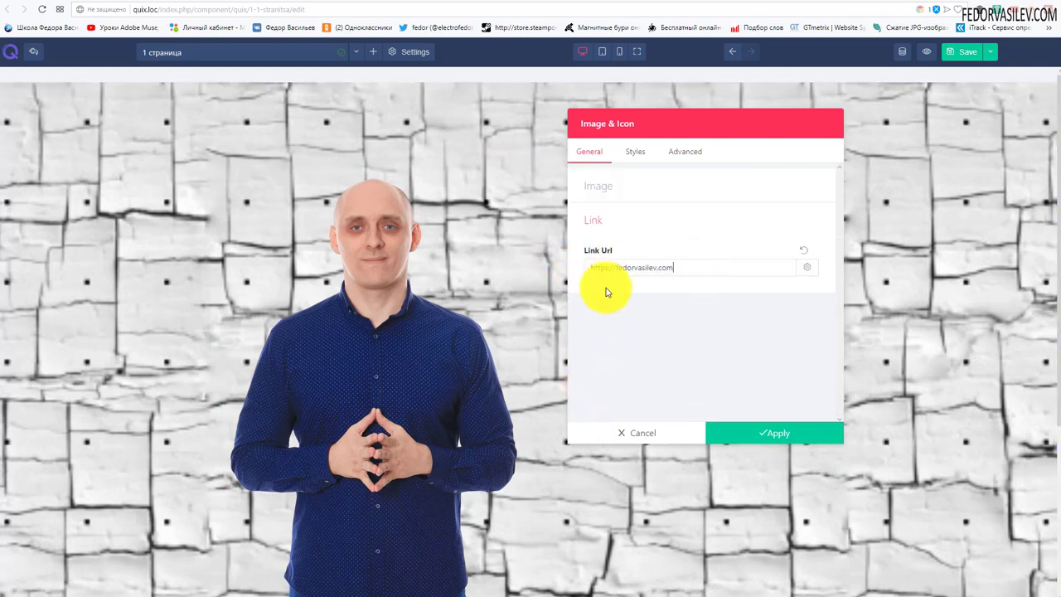
{"action": "left_click", "coordinate": [768, 433]}
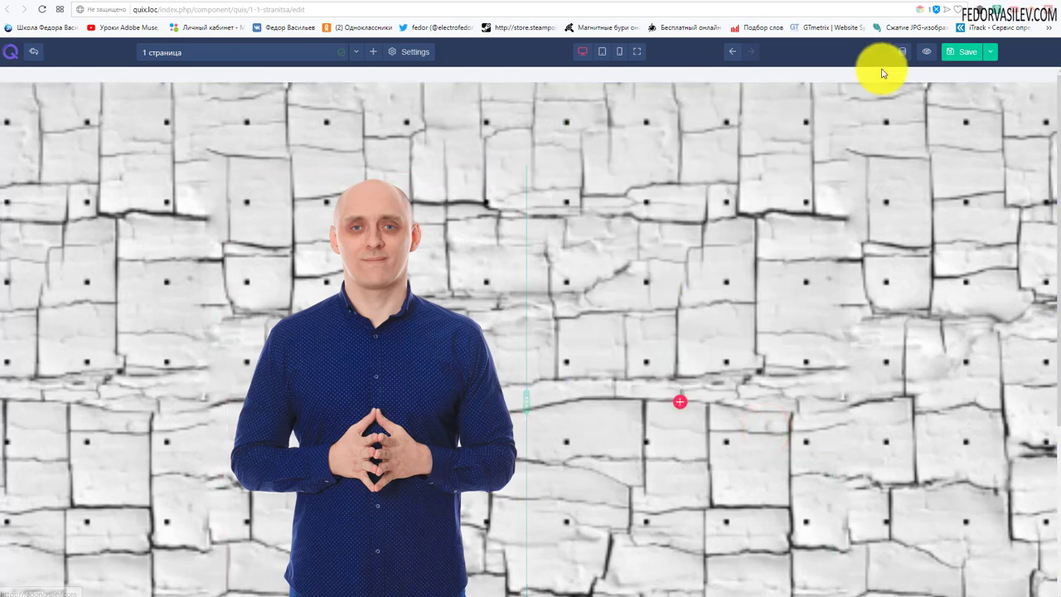
Step: Save the page and test the image's link on the reloaded quix.loc home page
{"action": "left_click", "coordinate": [955, 53]}
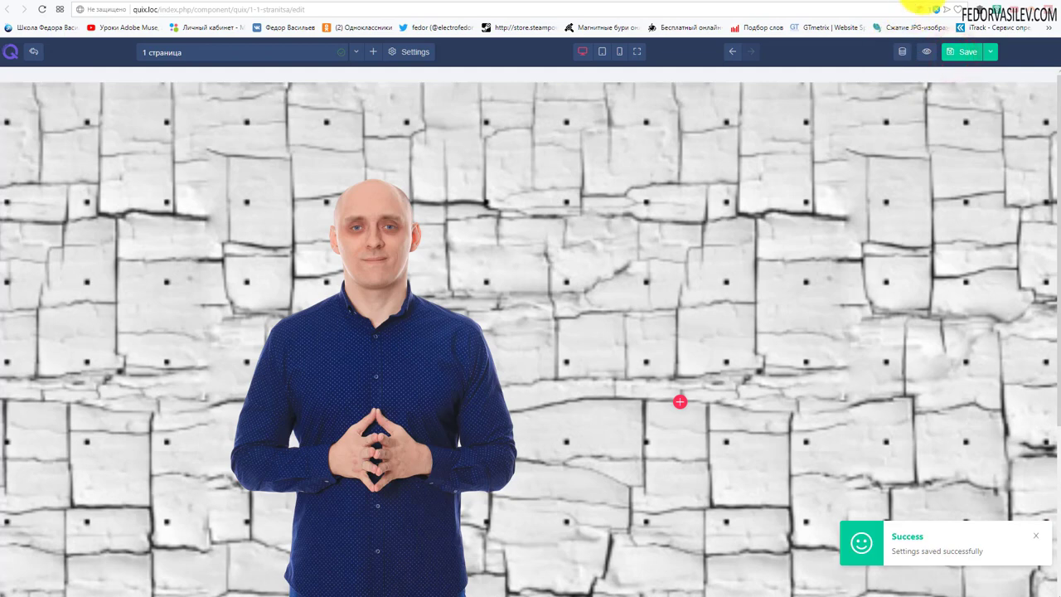
{"action": "left_click", "coordinate": [23, 9]}
{"action": "left_click", "coordinate": [42, 10]}
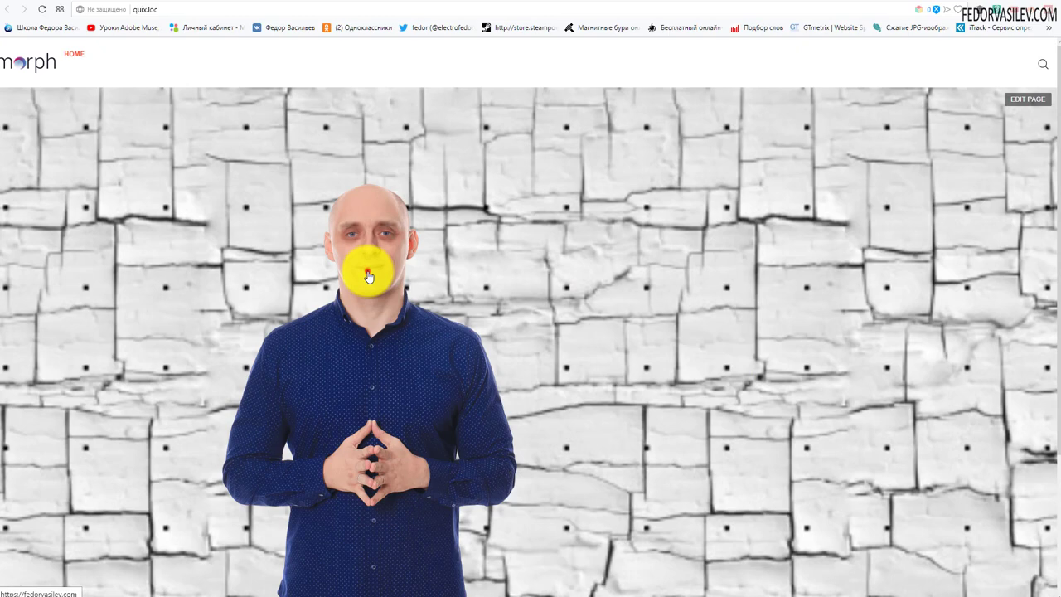
{"action": "left_click", "coordinate": [369, 276]}
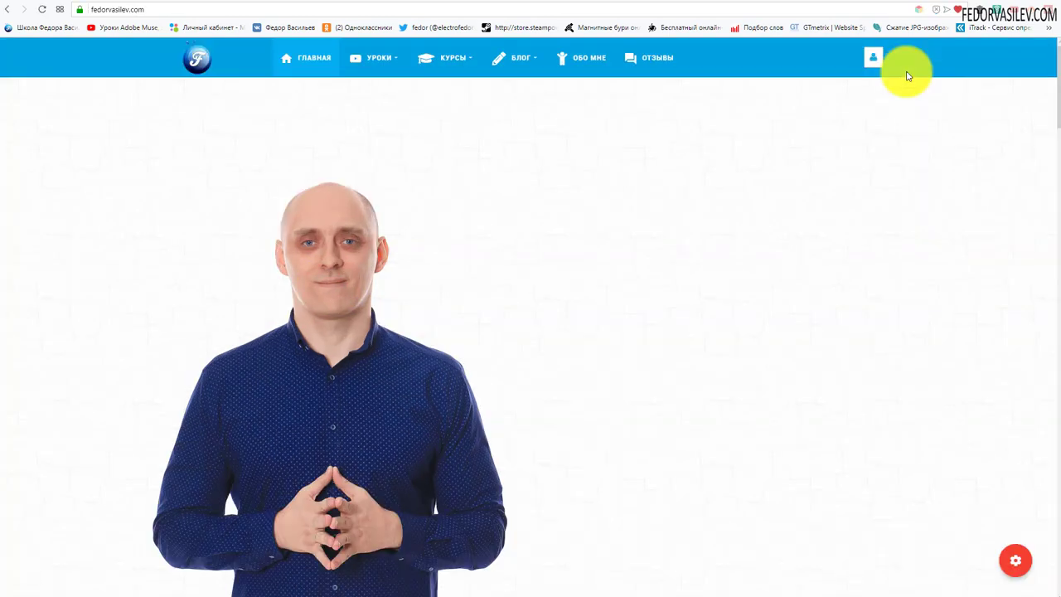
{"action": "left_click", "coordinate": [9, 10]}
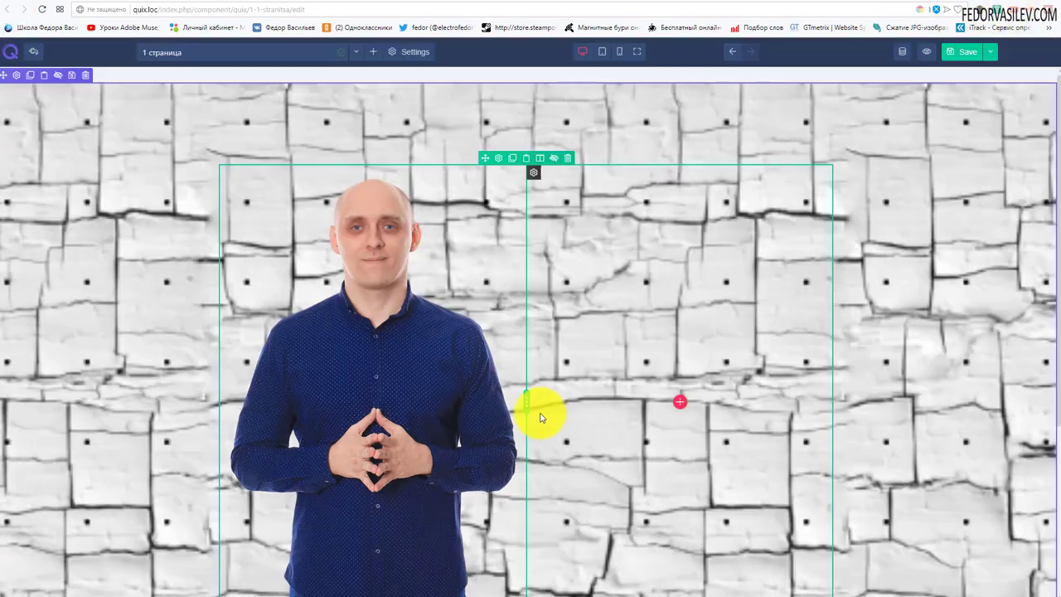
Step: Set the section's bottom padding to 0 px in its spacing settings and apply the change
{"action": "scroll", "coordinate": [498, 381], "scroll_direction": "down", "scroll_amount": 4}
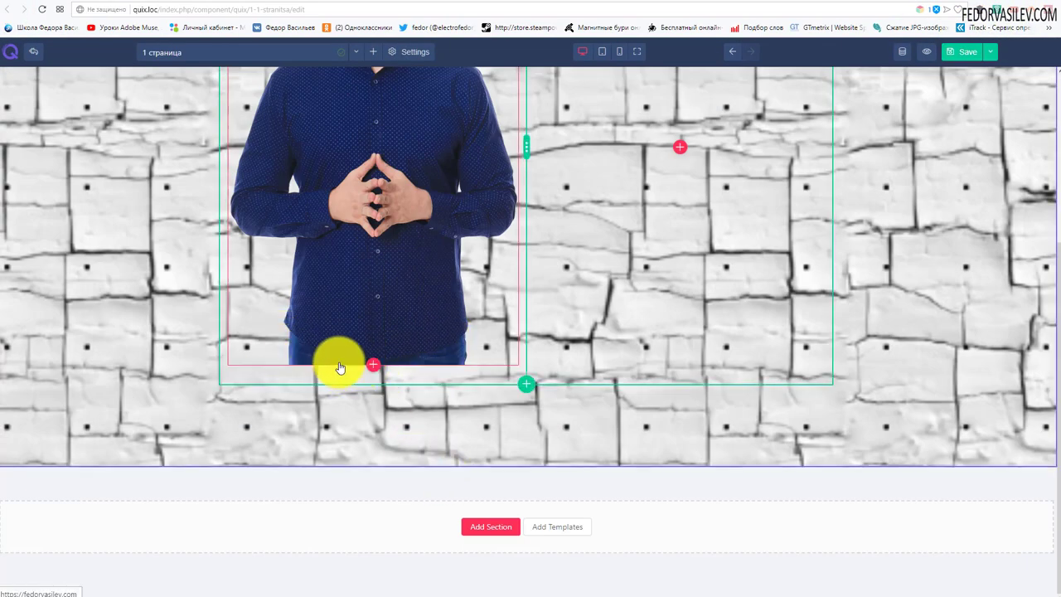
{"action": "scroll", "coordinate": [304, 367], "scroll_direction": "up", "scroll_amount": 4}
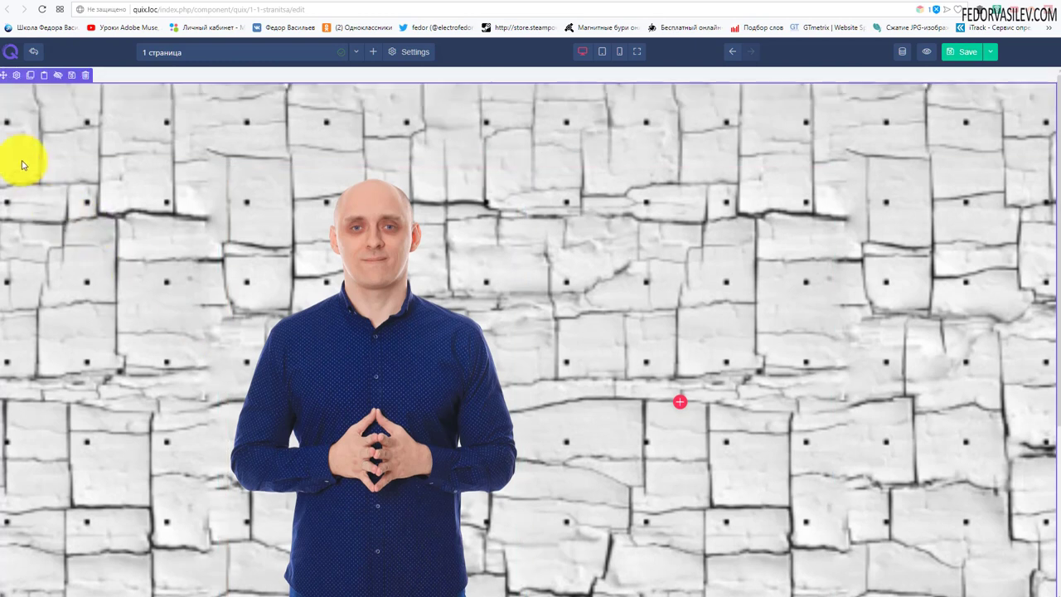
{"action": "left_click", "coordinate": [16, 79]}
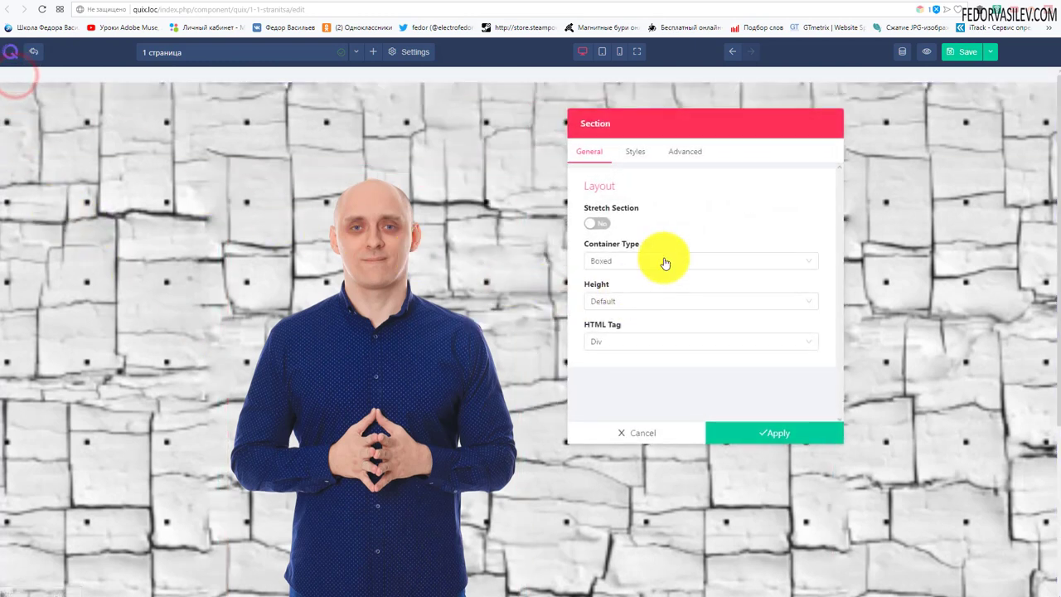
{"action": "left_click", "coordinate": [634, 157]}
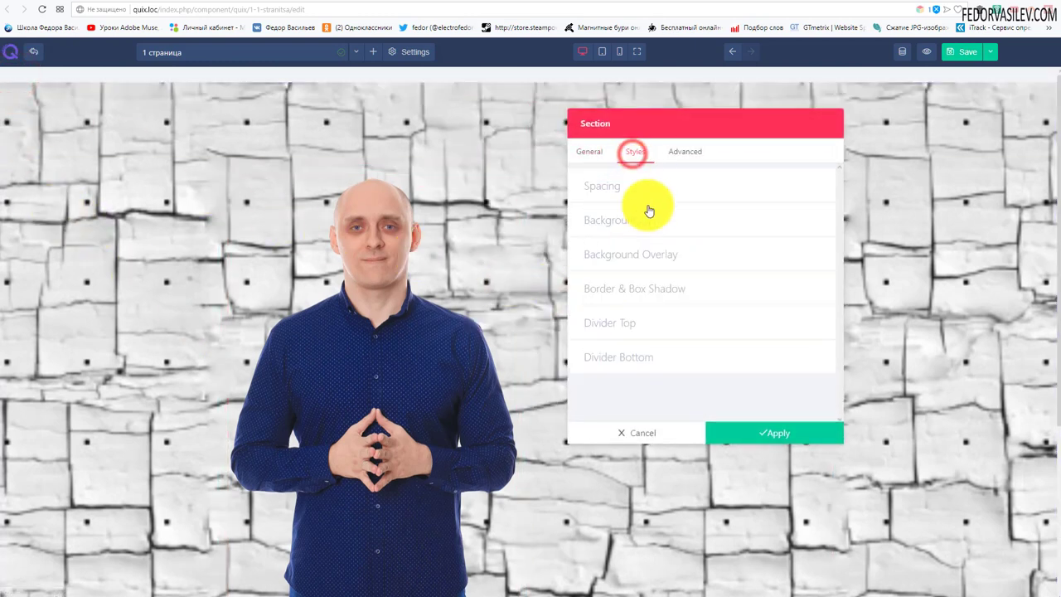
{"action": "left_click", "coordinate": [719, 265]}
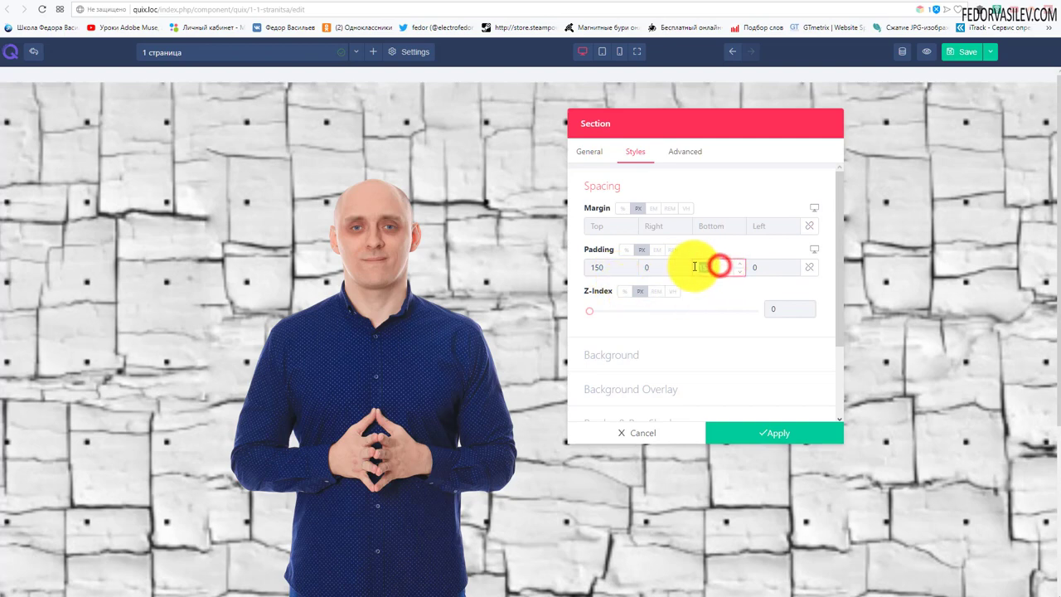
{"action": "type", "text": "0"}
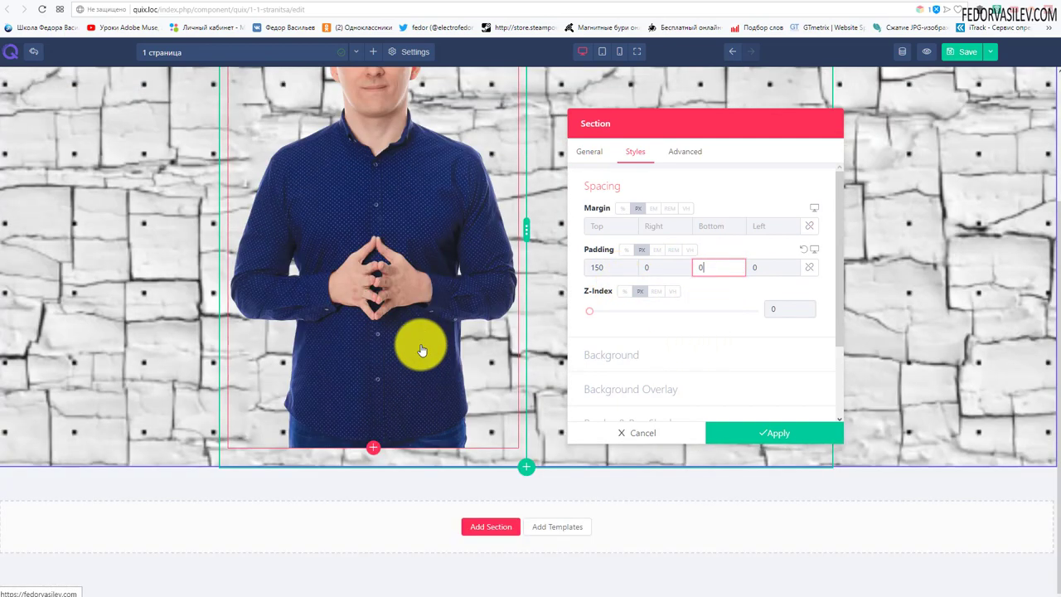
{"action": "left_click", "coordinate": [773, 436]}
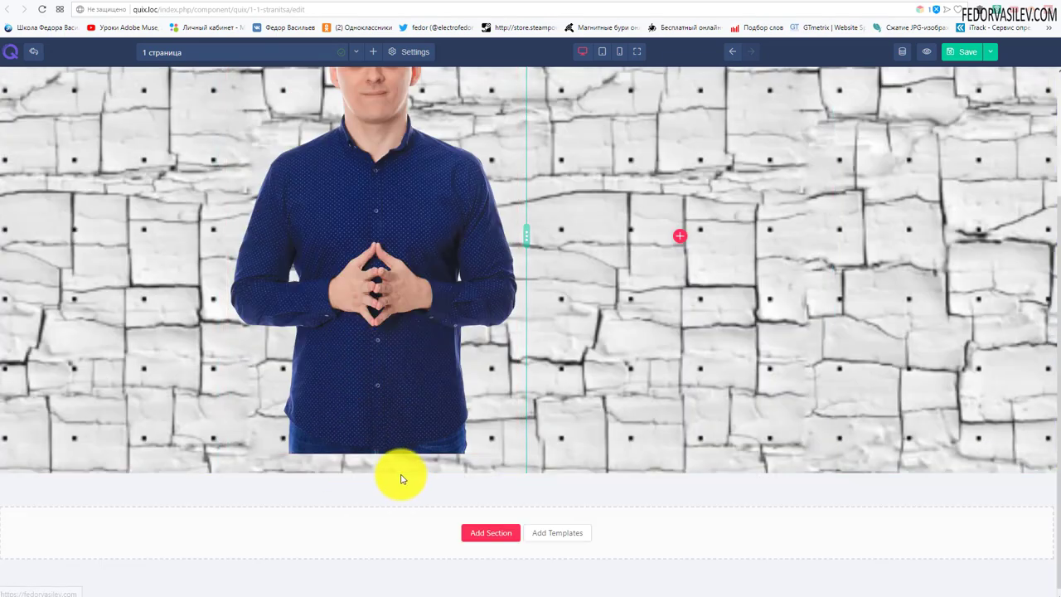
Step: Set the section's height to Fit To Screen, apply the change and check the section's lower edge
{"action": "scroll", "coordinate": [207, 290], "scroll_direction": "up", "scroll_amount": 2}
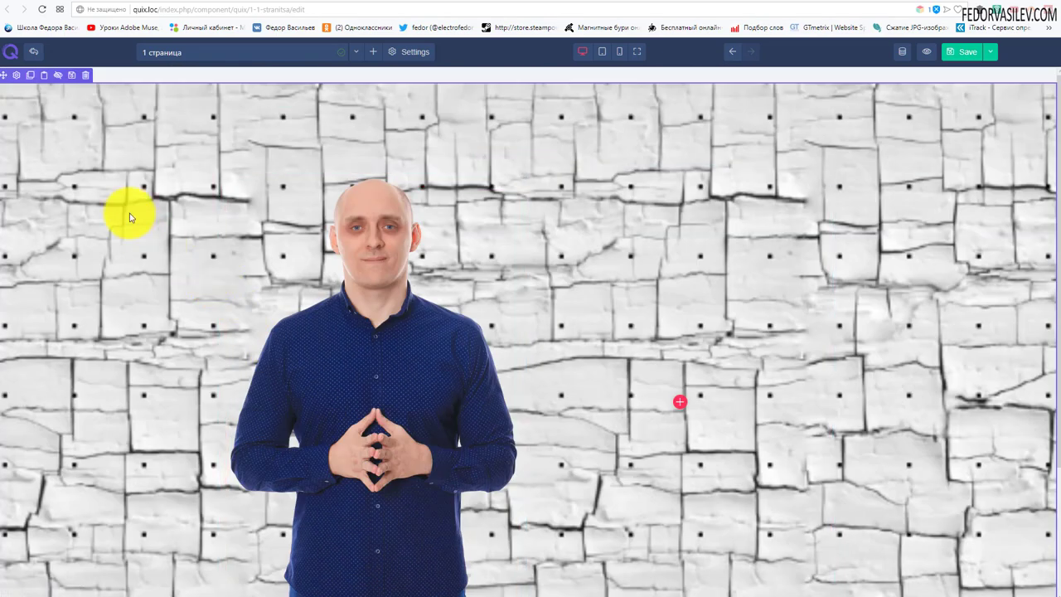
{"action": "left_click", "coordinate": [15, 80]}
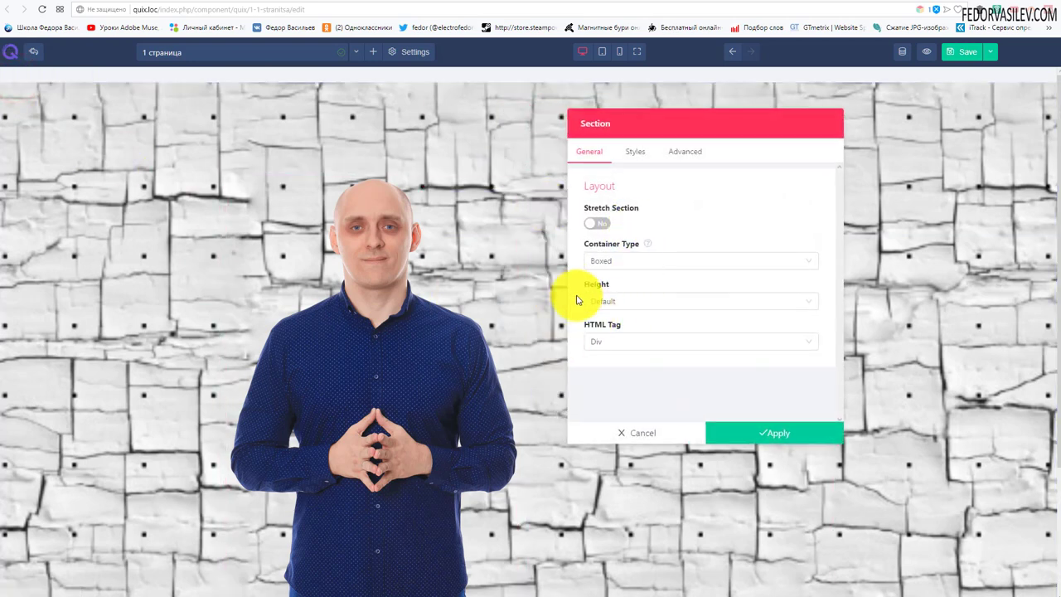
{"action": "left_click", "coordinate": [608, 301]}
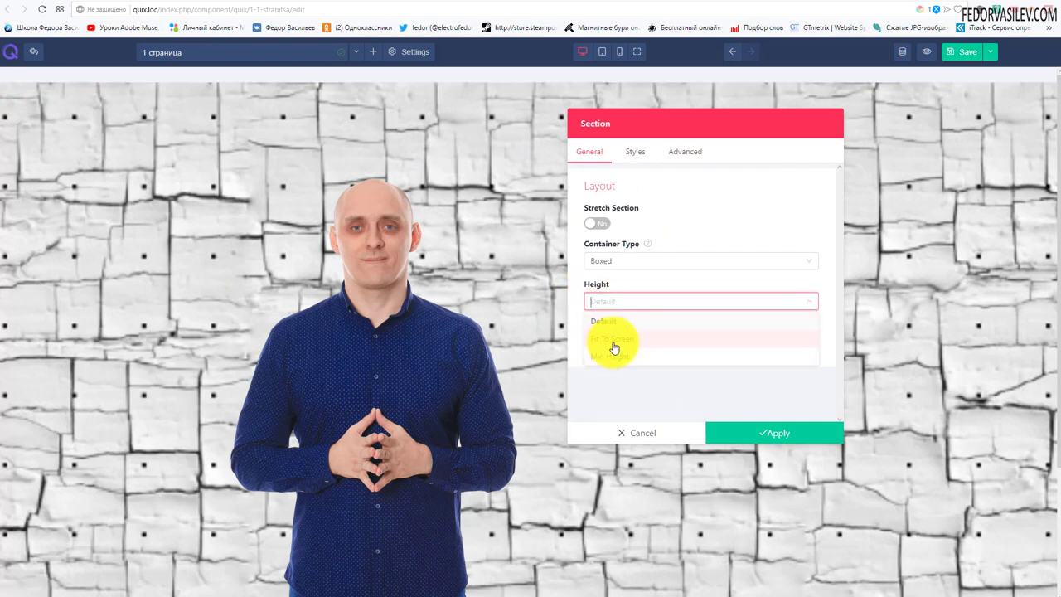
{"action": "left_click", "coordinate": [613, 340]}
{"action": "left_click", "coordinate": [762, 432]}
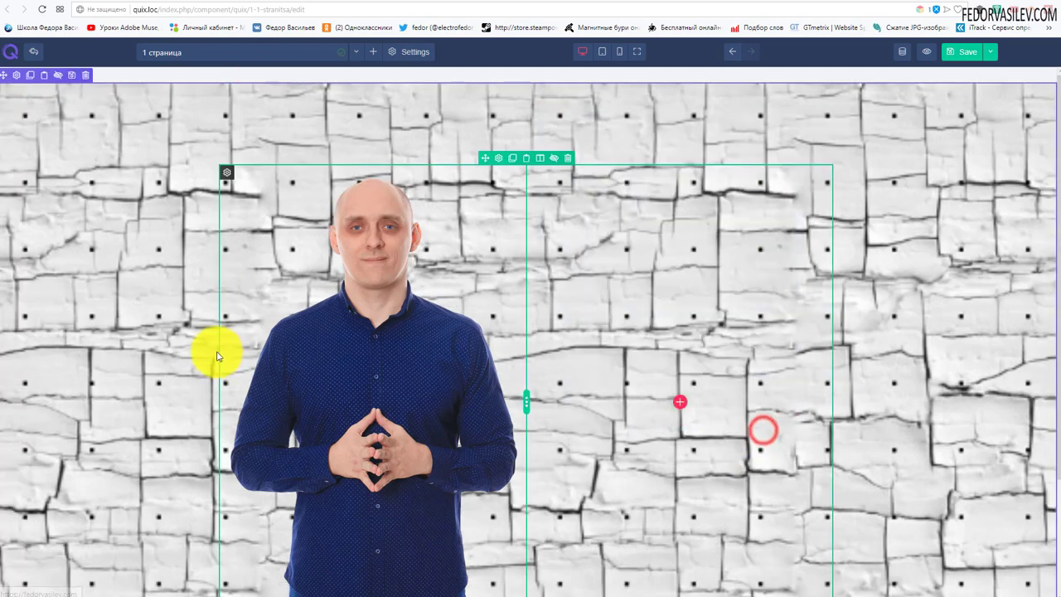
{"action": "scroll", "coordinate": [216, 356], "scroll_direction": "down", "scroll_amount": 2}
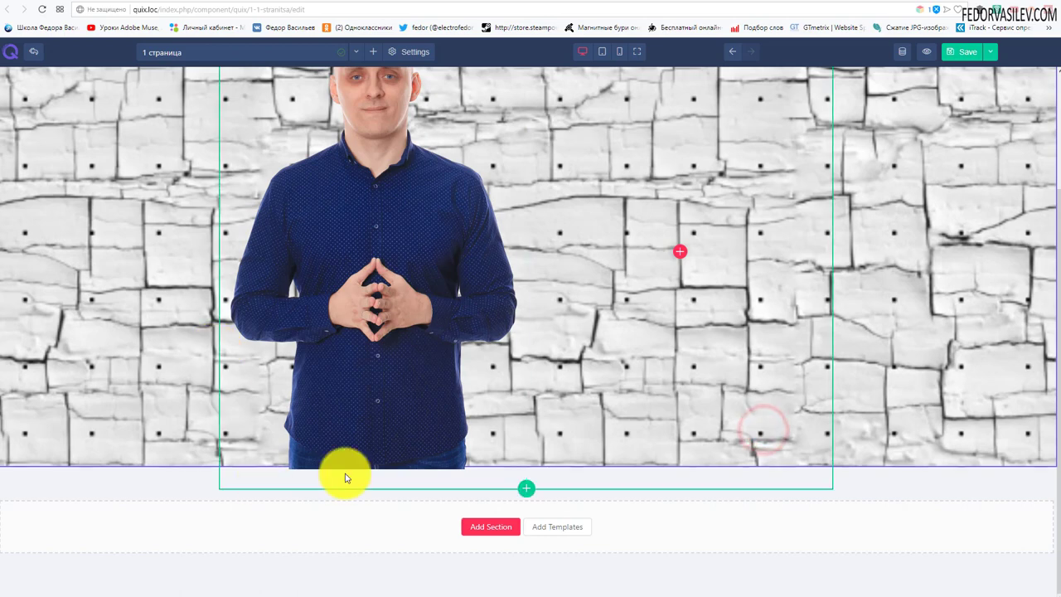
Step: Save the page and reload the quix.loc home page to check the section's height
{"action": "left_click", "coordinate": [966, 51]}
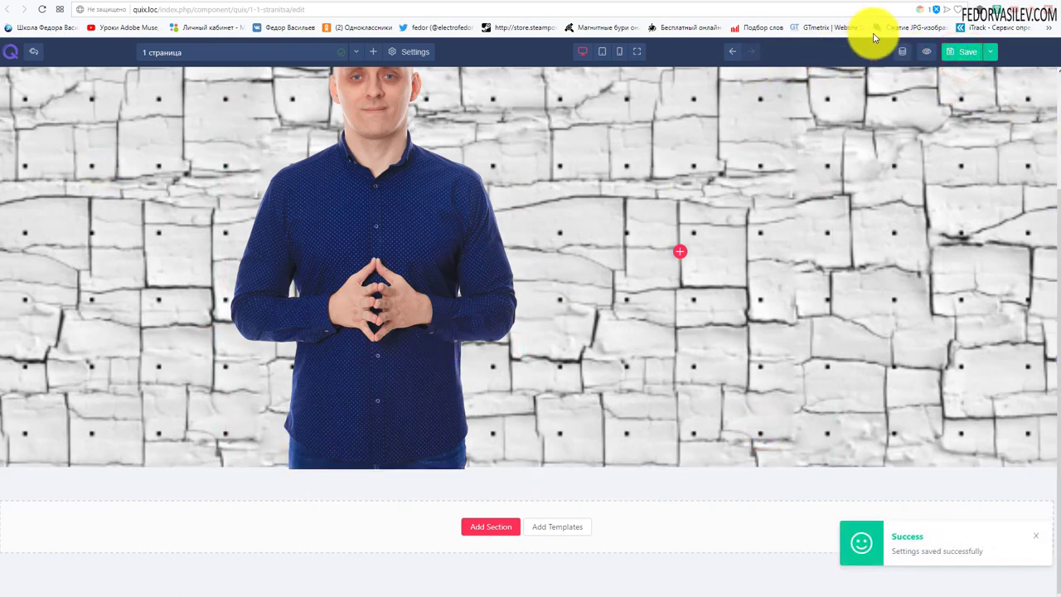
{"action": "left_click", "coordinate": [916, 10]}
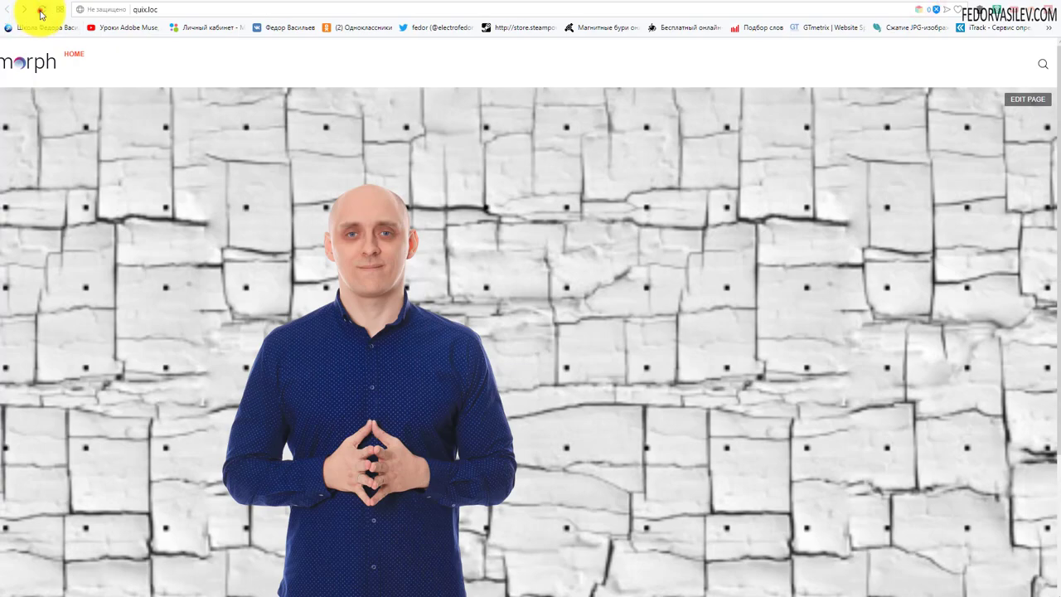
{"action": "left_click", "coordinate": [41, 10]}
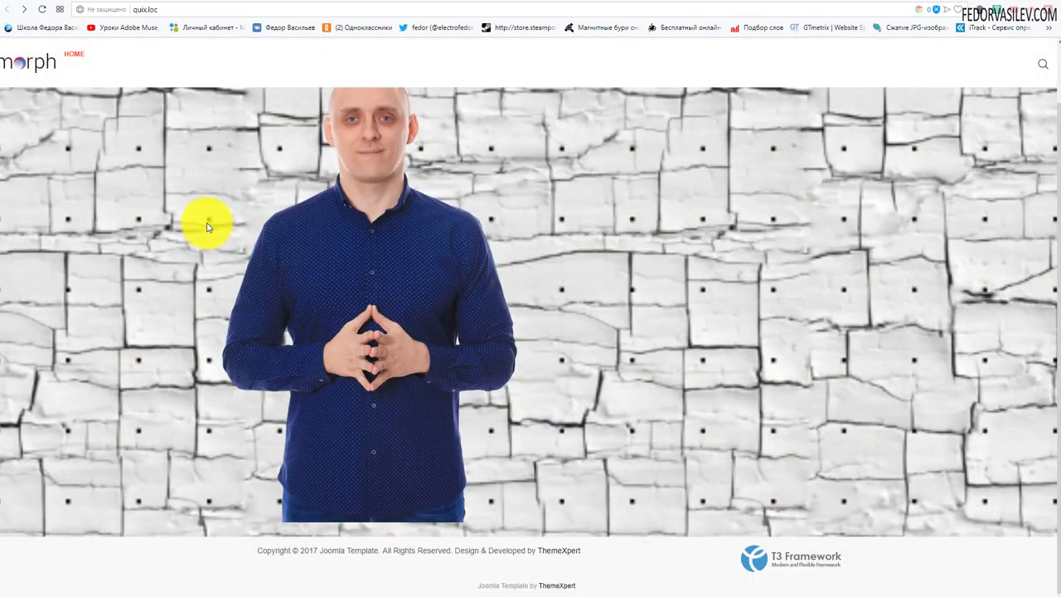